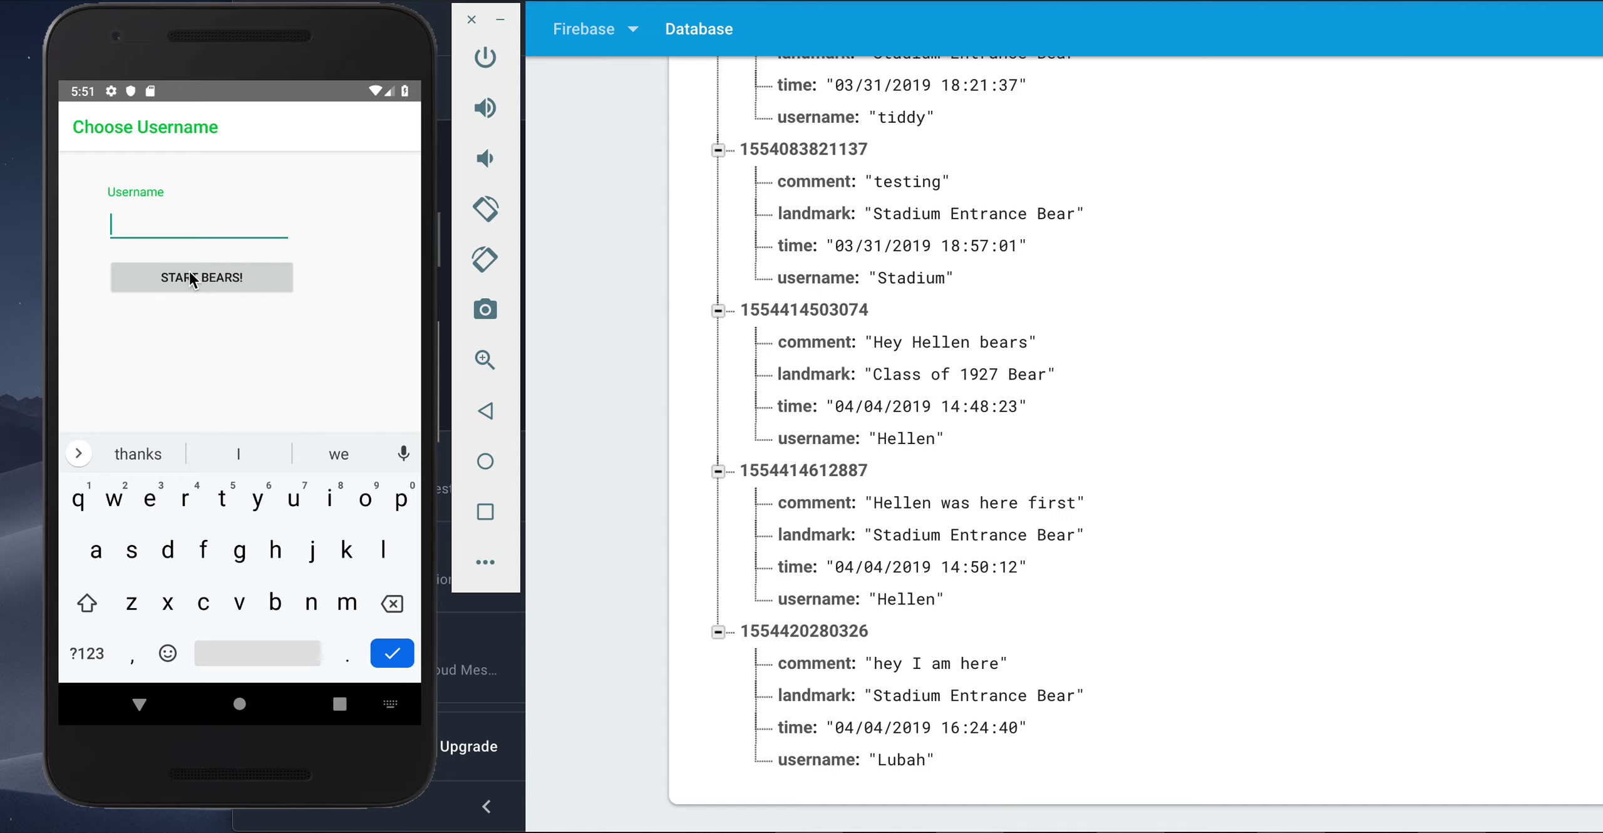
Try starting with an empty username, then start the Berkeley Bears app as Jack
click(189, 272)
text(Jac)
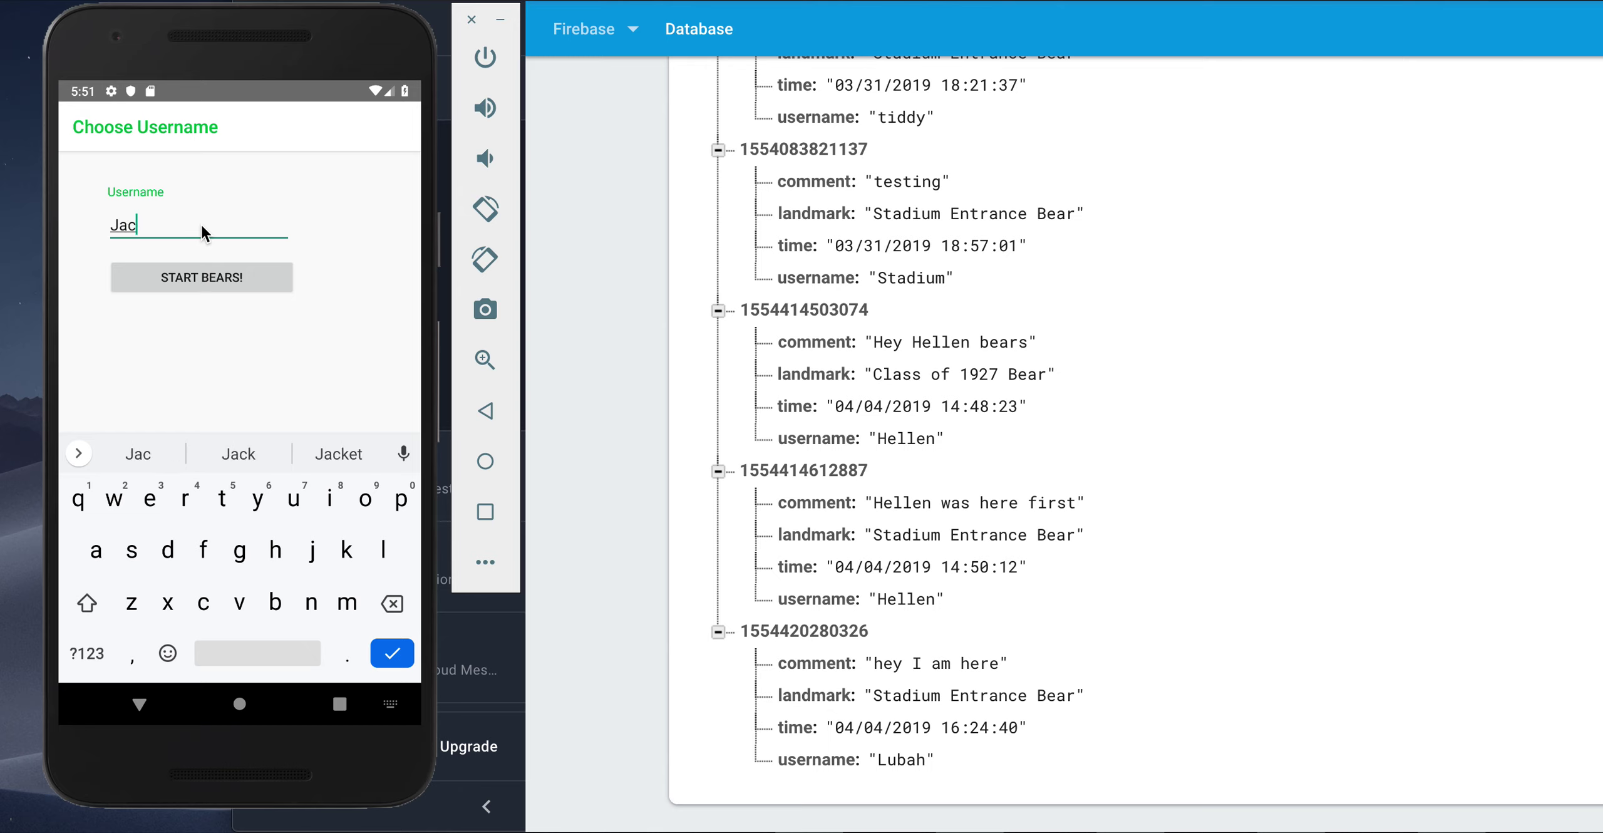
text(k)
click(201, 278)
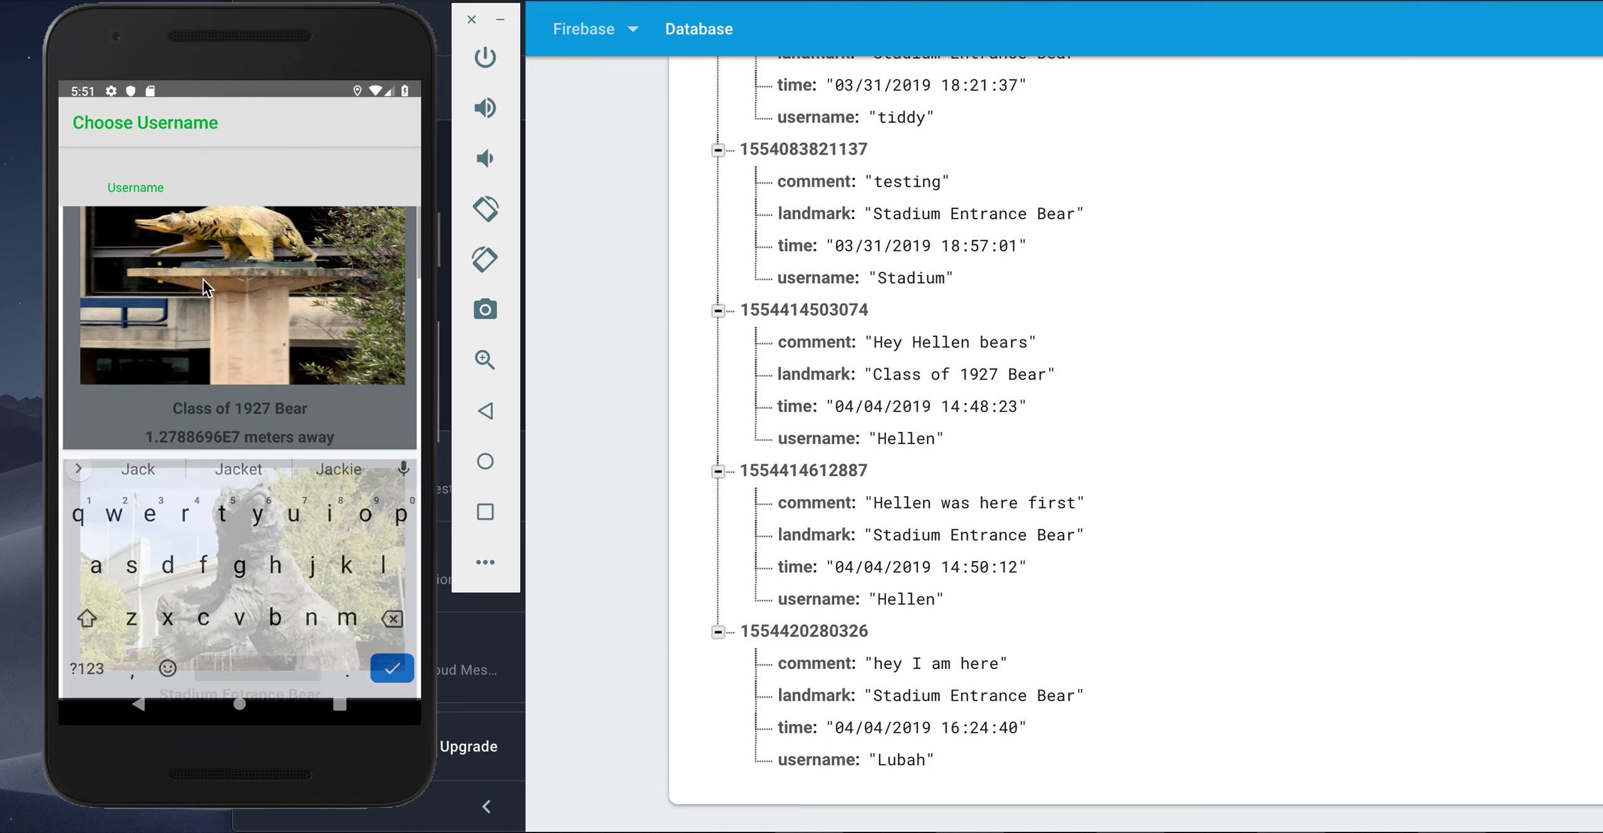
Update landmark distances, then post 'Hello' as Jack on the Class of 1927 Bear board
click(341, 127)
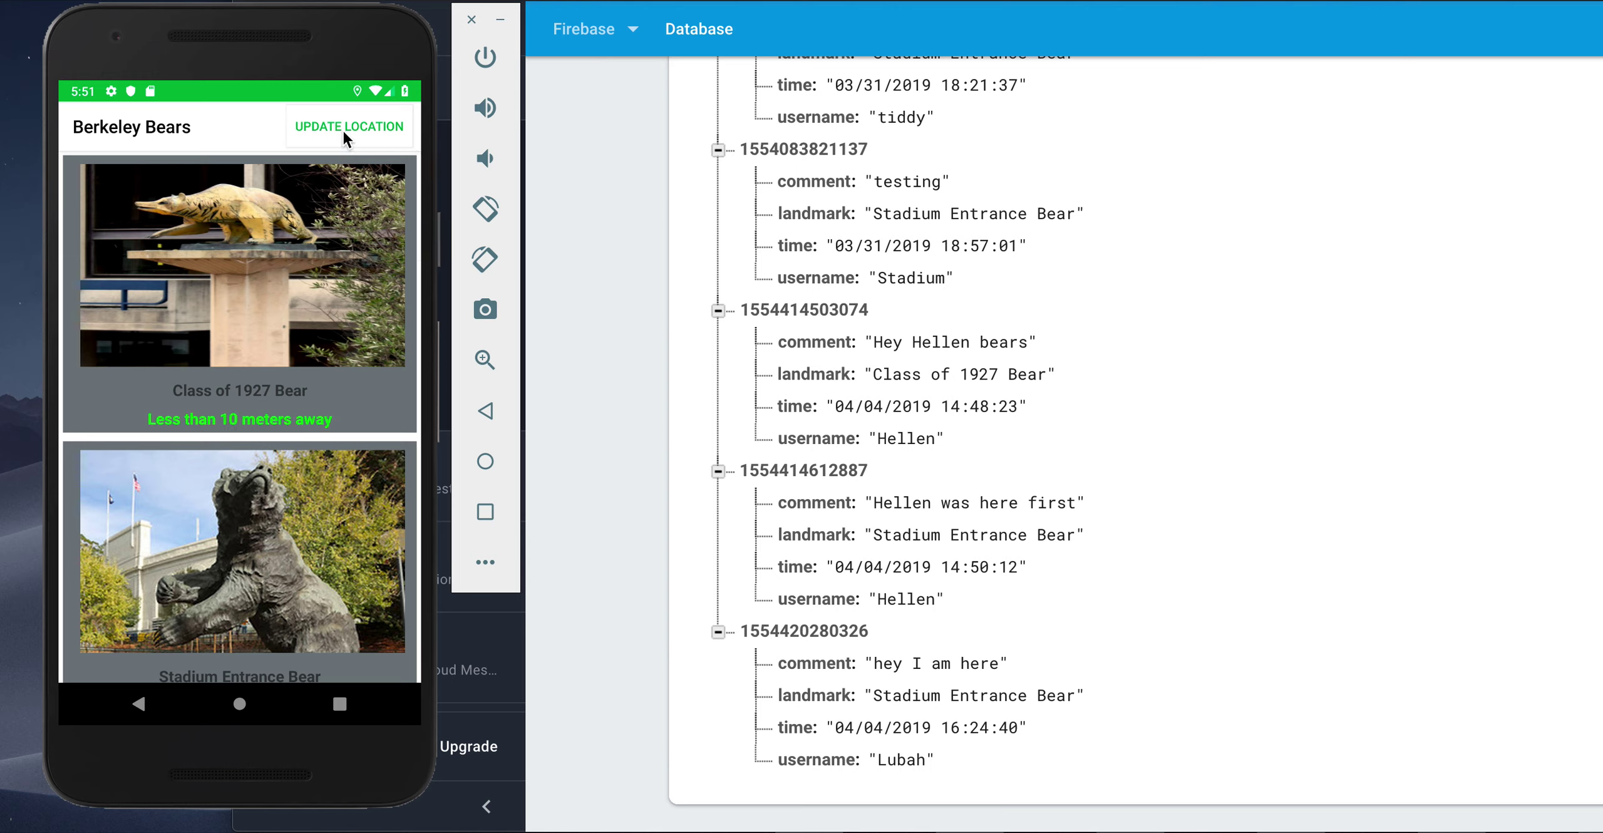
click(258, 295)
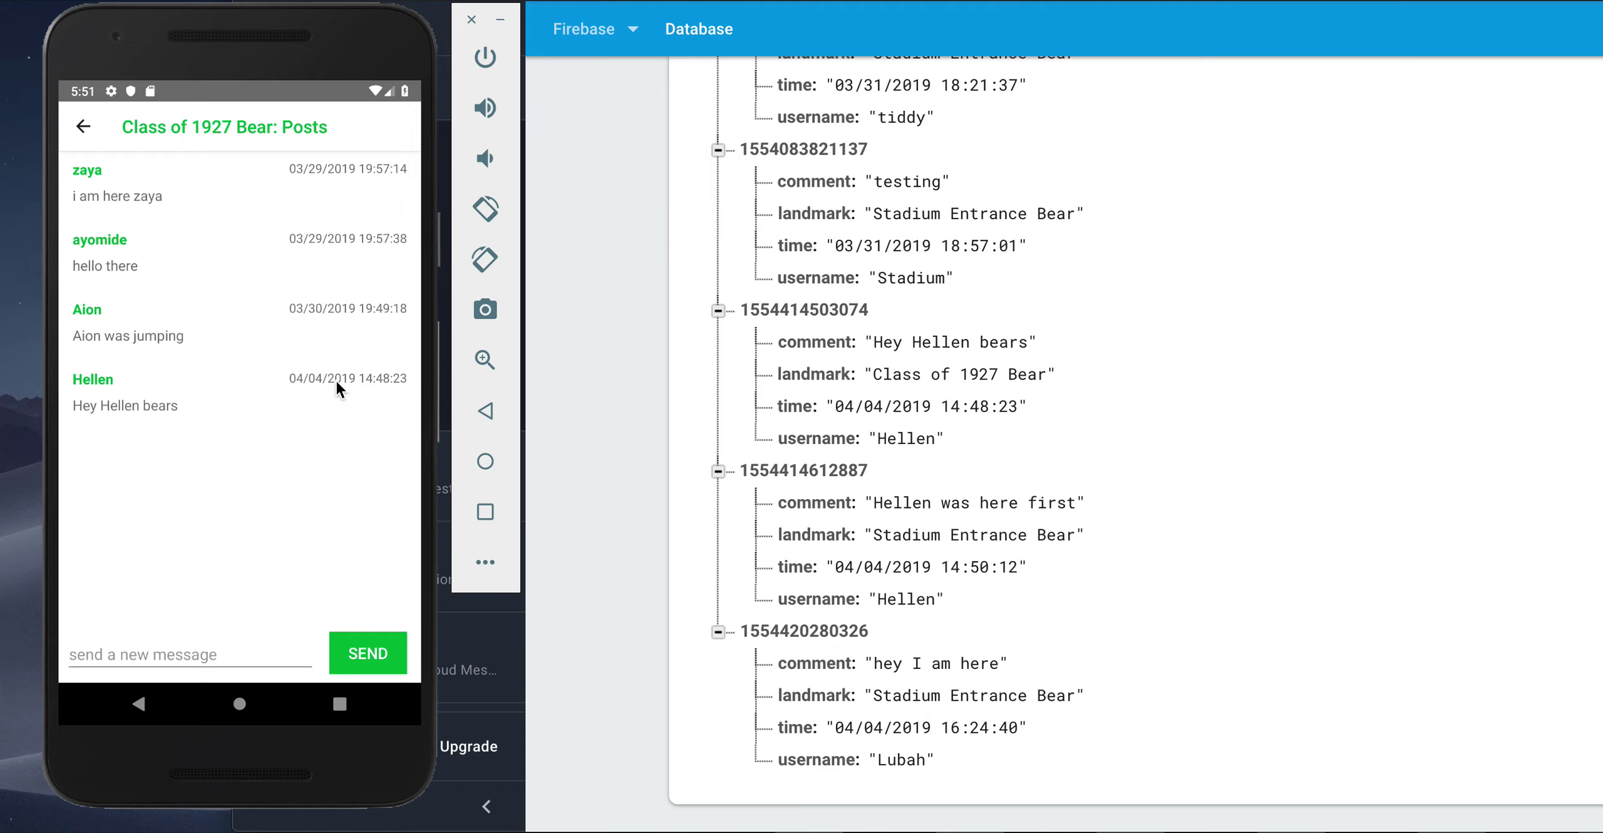
click(166, 655)
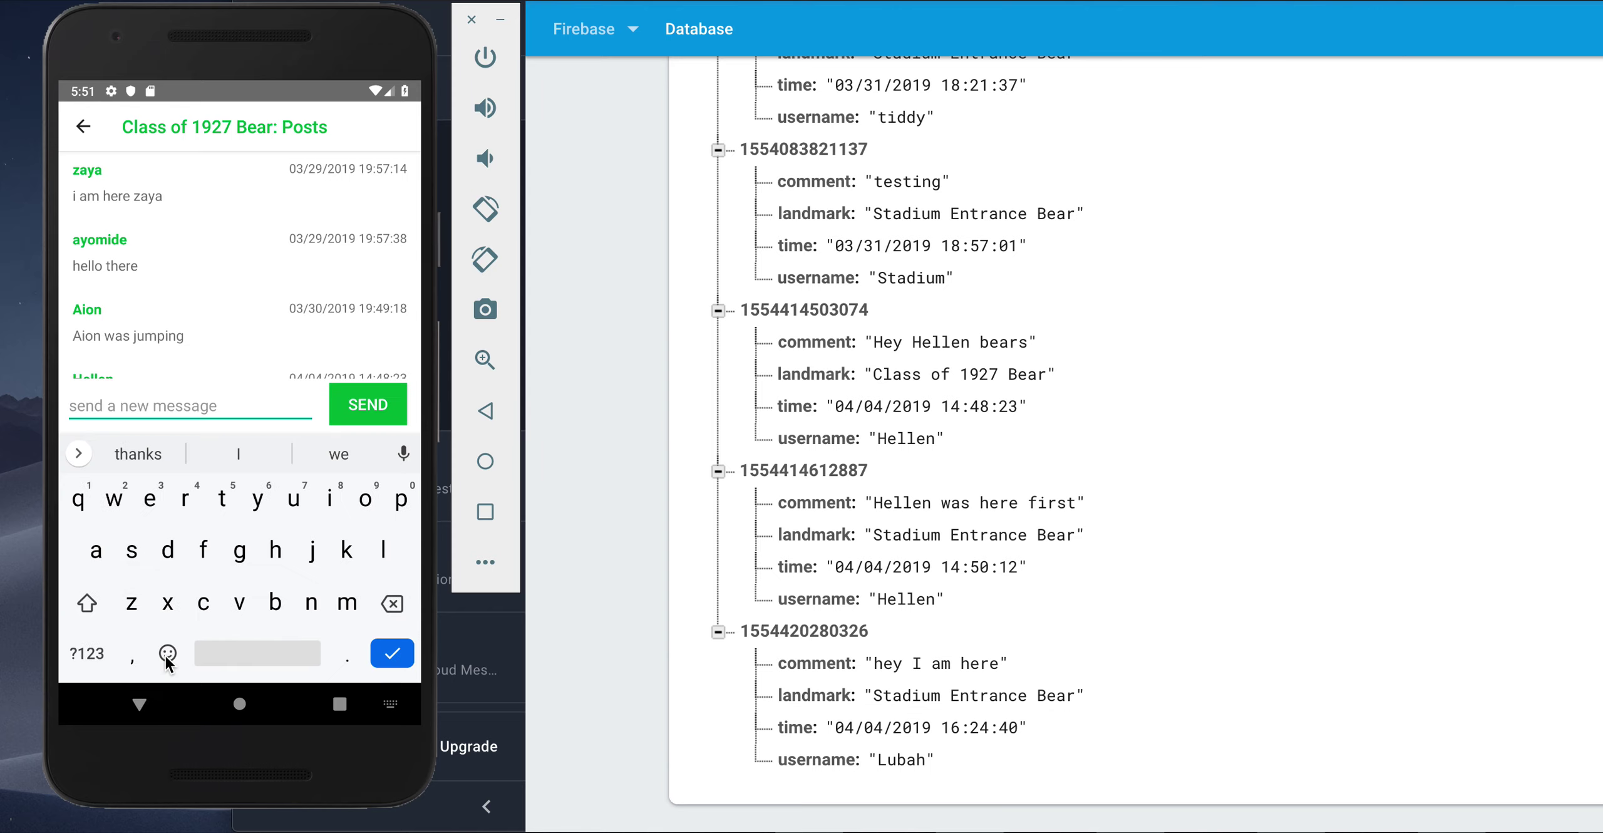
text(Hello)
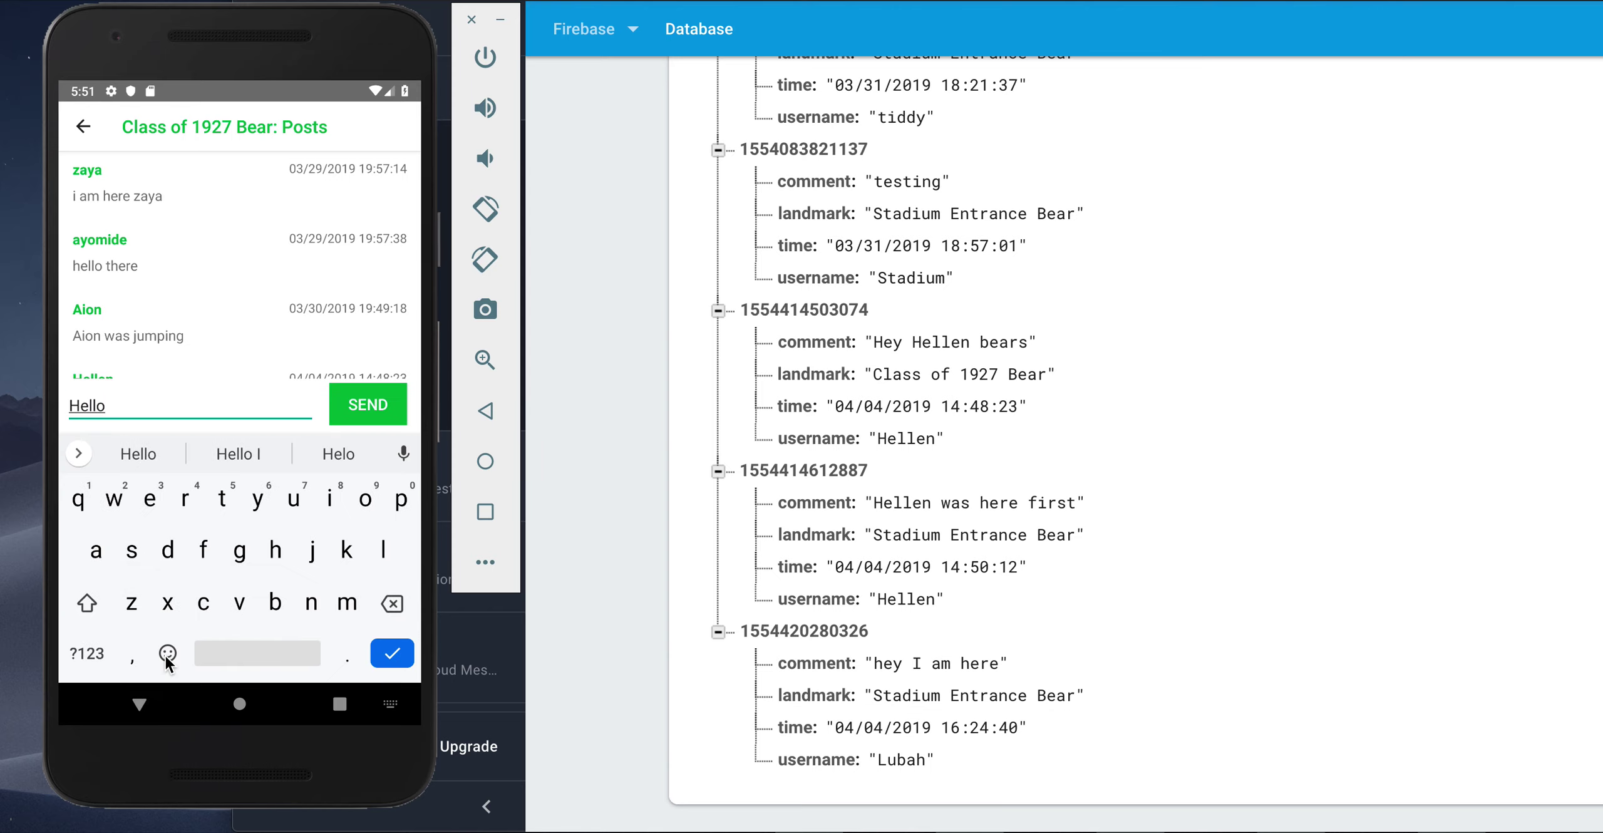
click(368, 406)
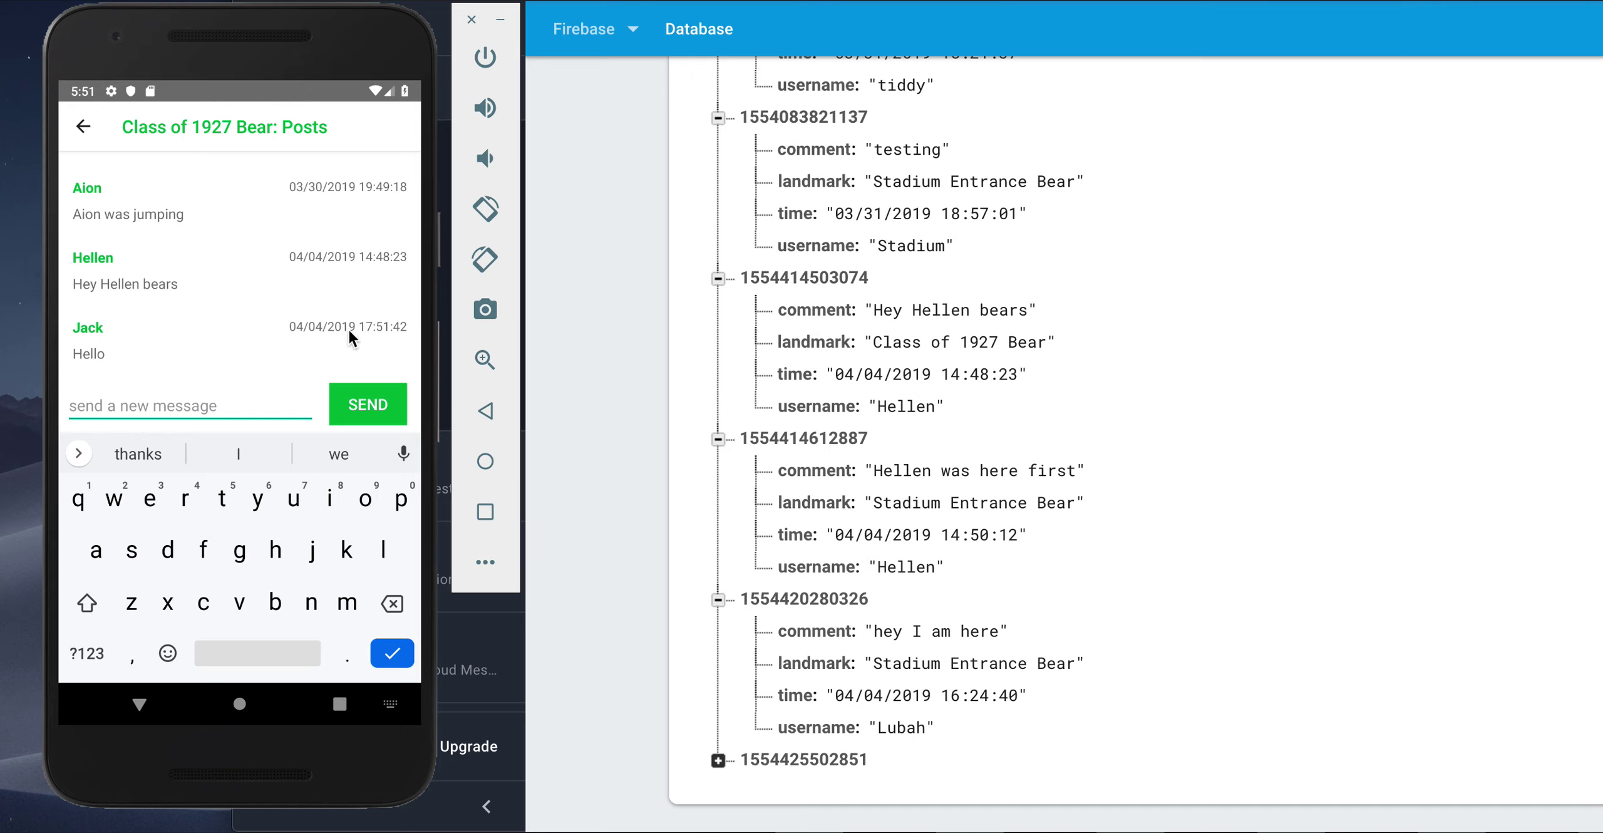
click(719, 761)
click(719, 761)
scroll(1065, 728, down, 2)
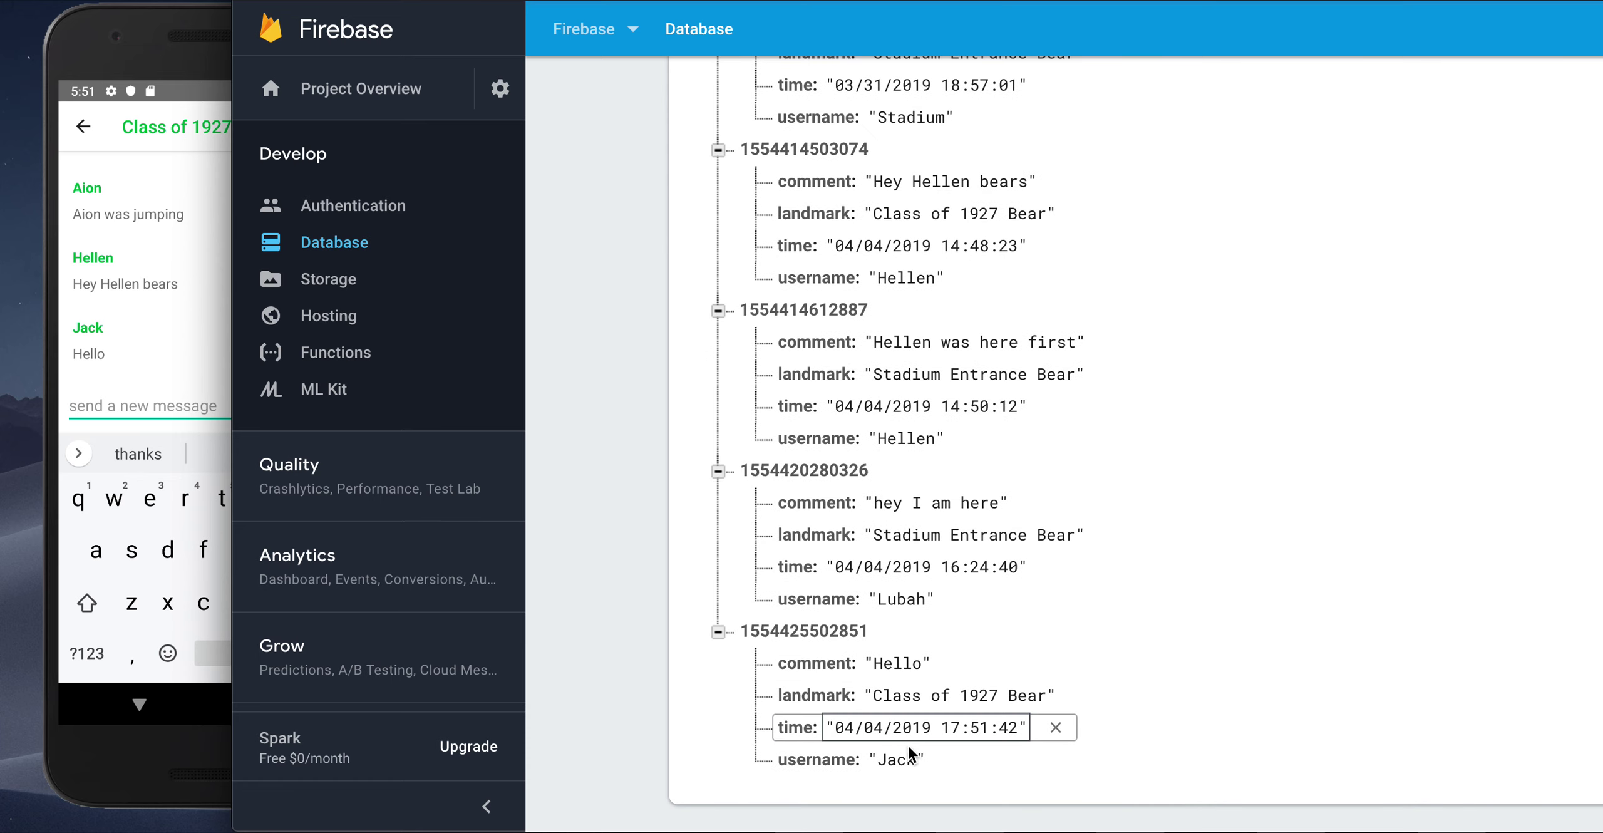
click(175, 378)
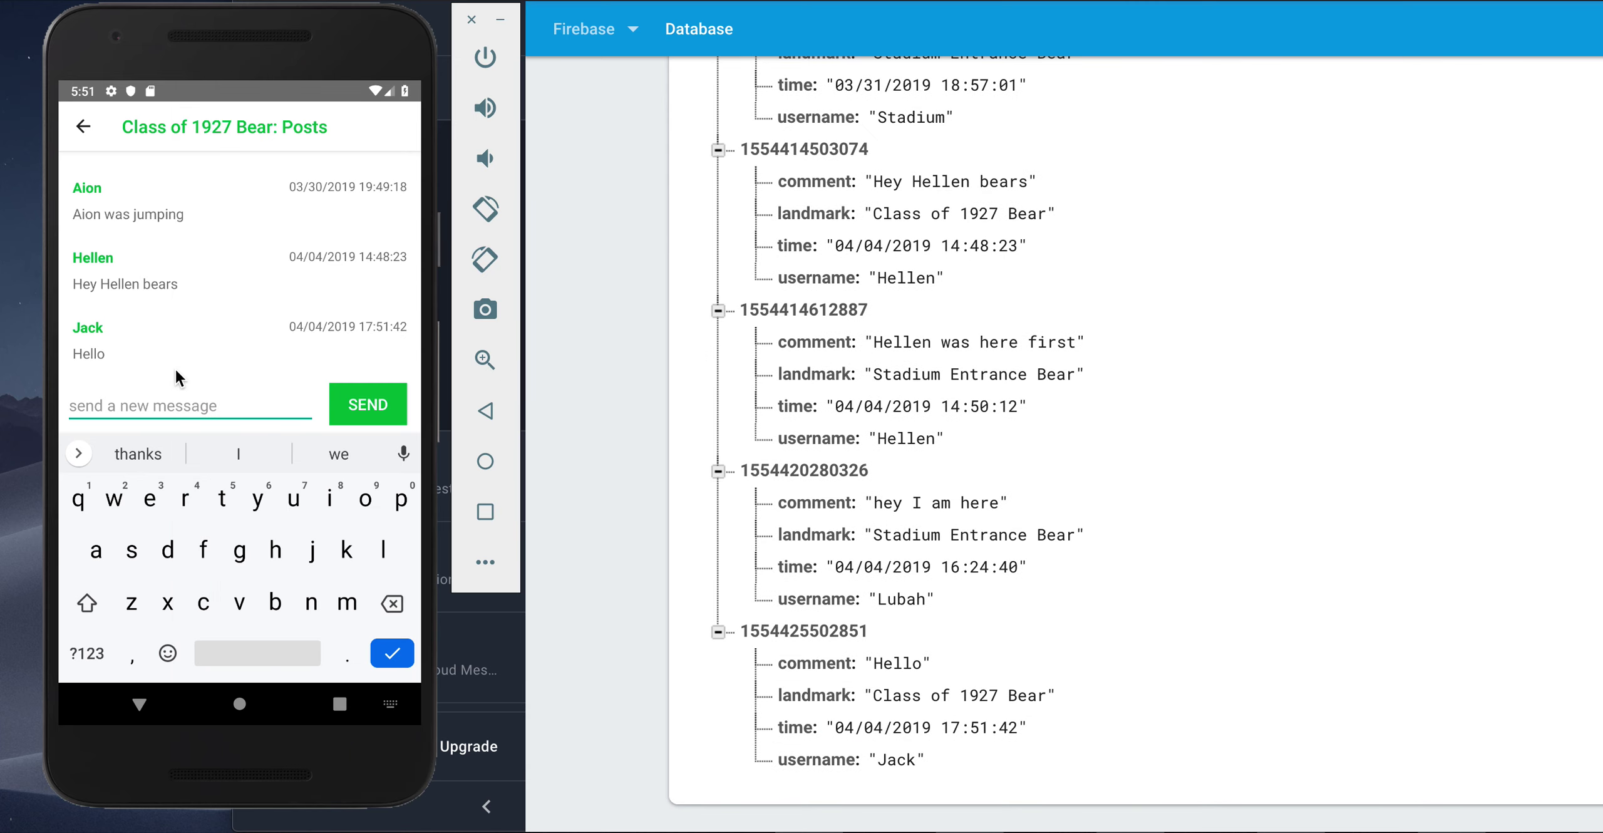
click(83, 126)
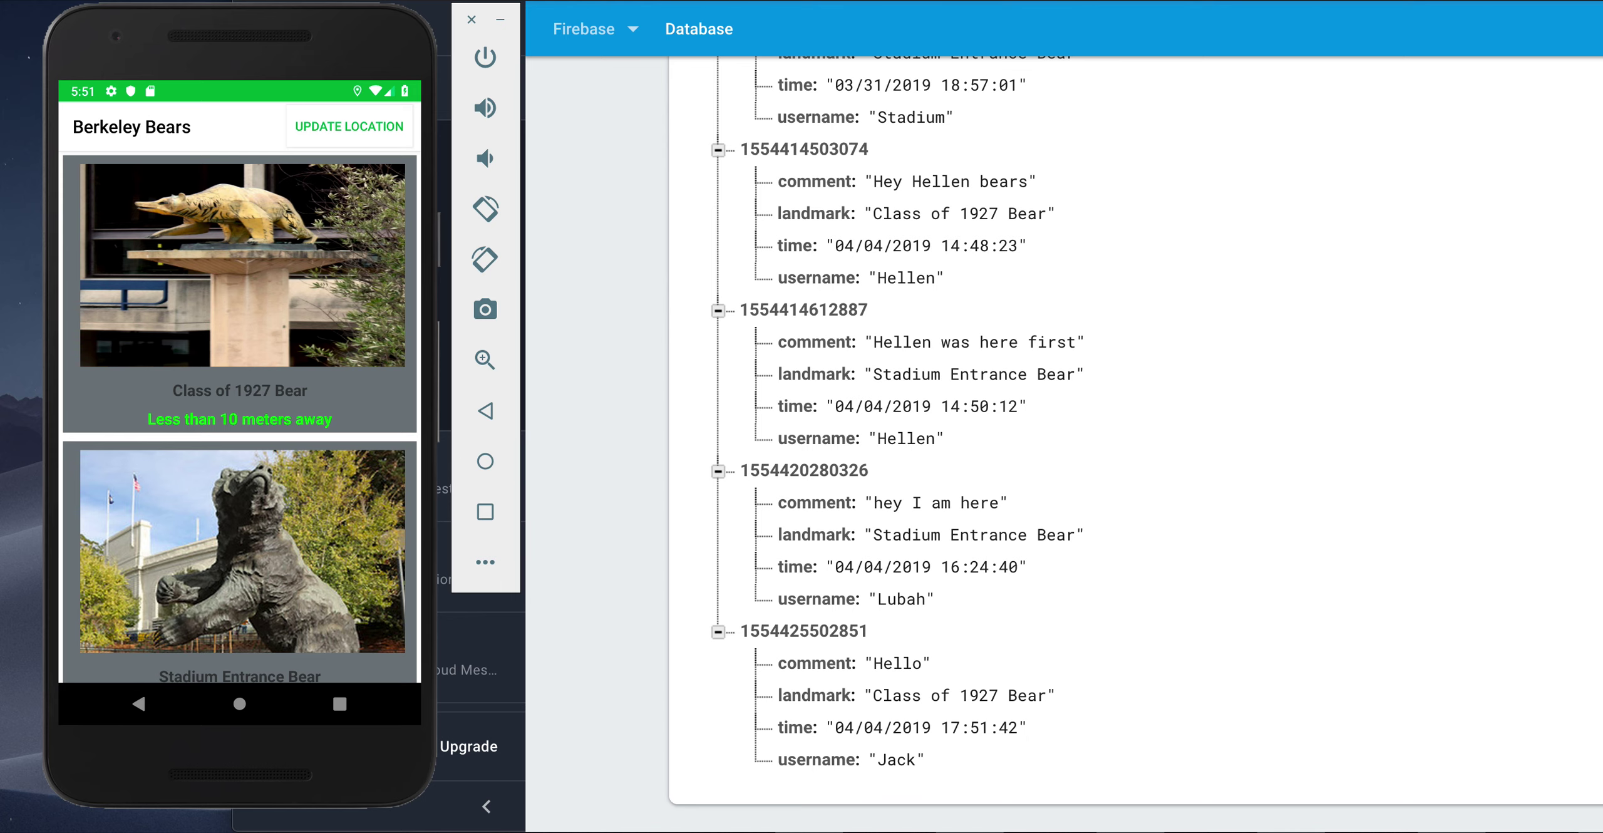
Set the emulator GPS to Stadium Entrance Bear (longitude -122.252516) and close Extended controls
key(super+Tab)
click(190, 301)
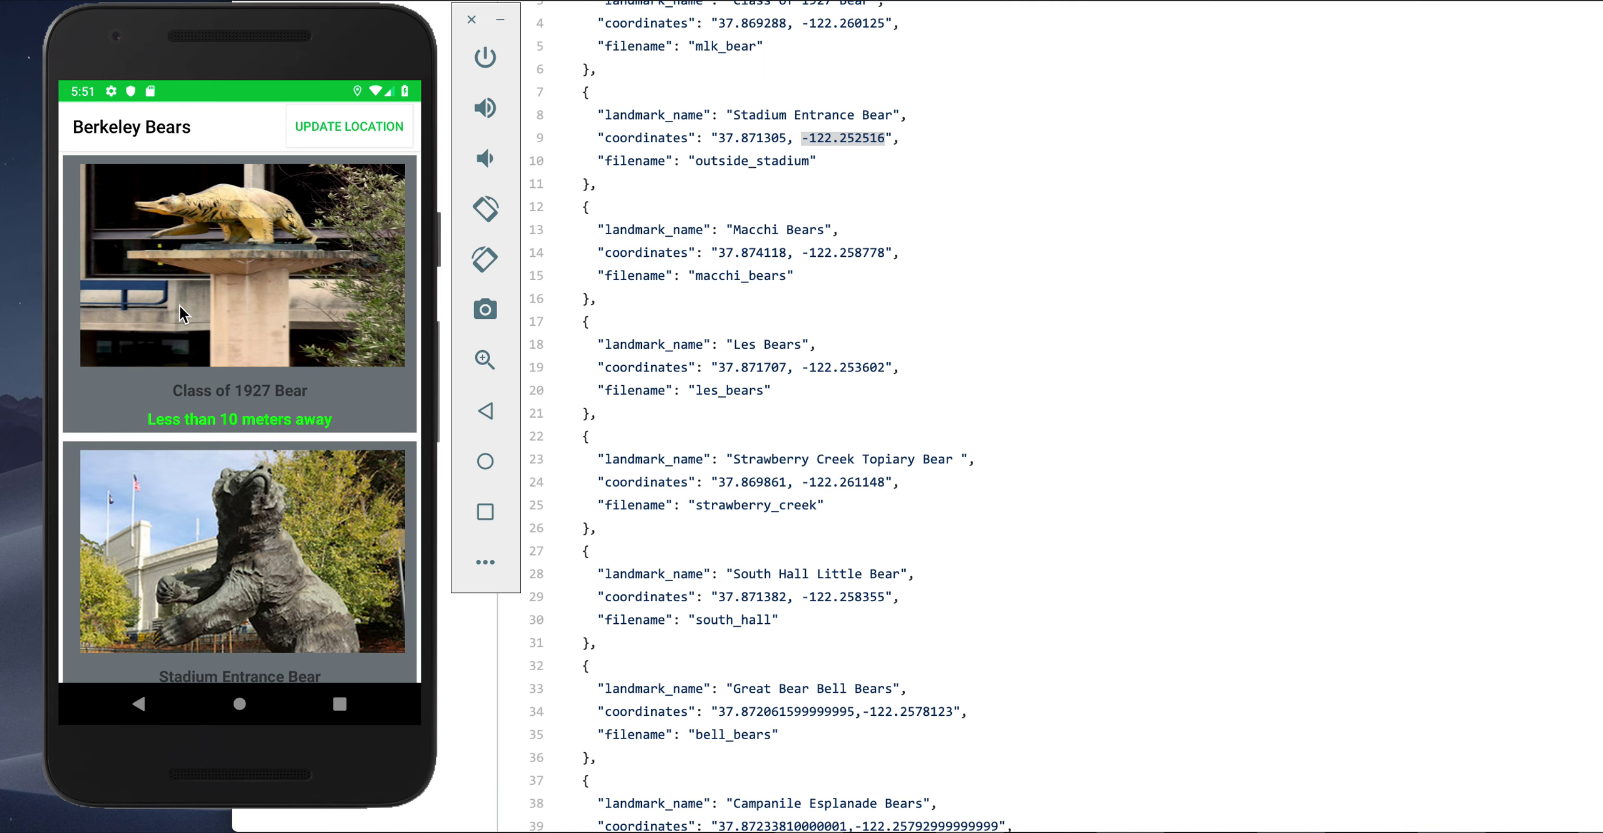
click(485, 560)
click(1350, 371)
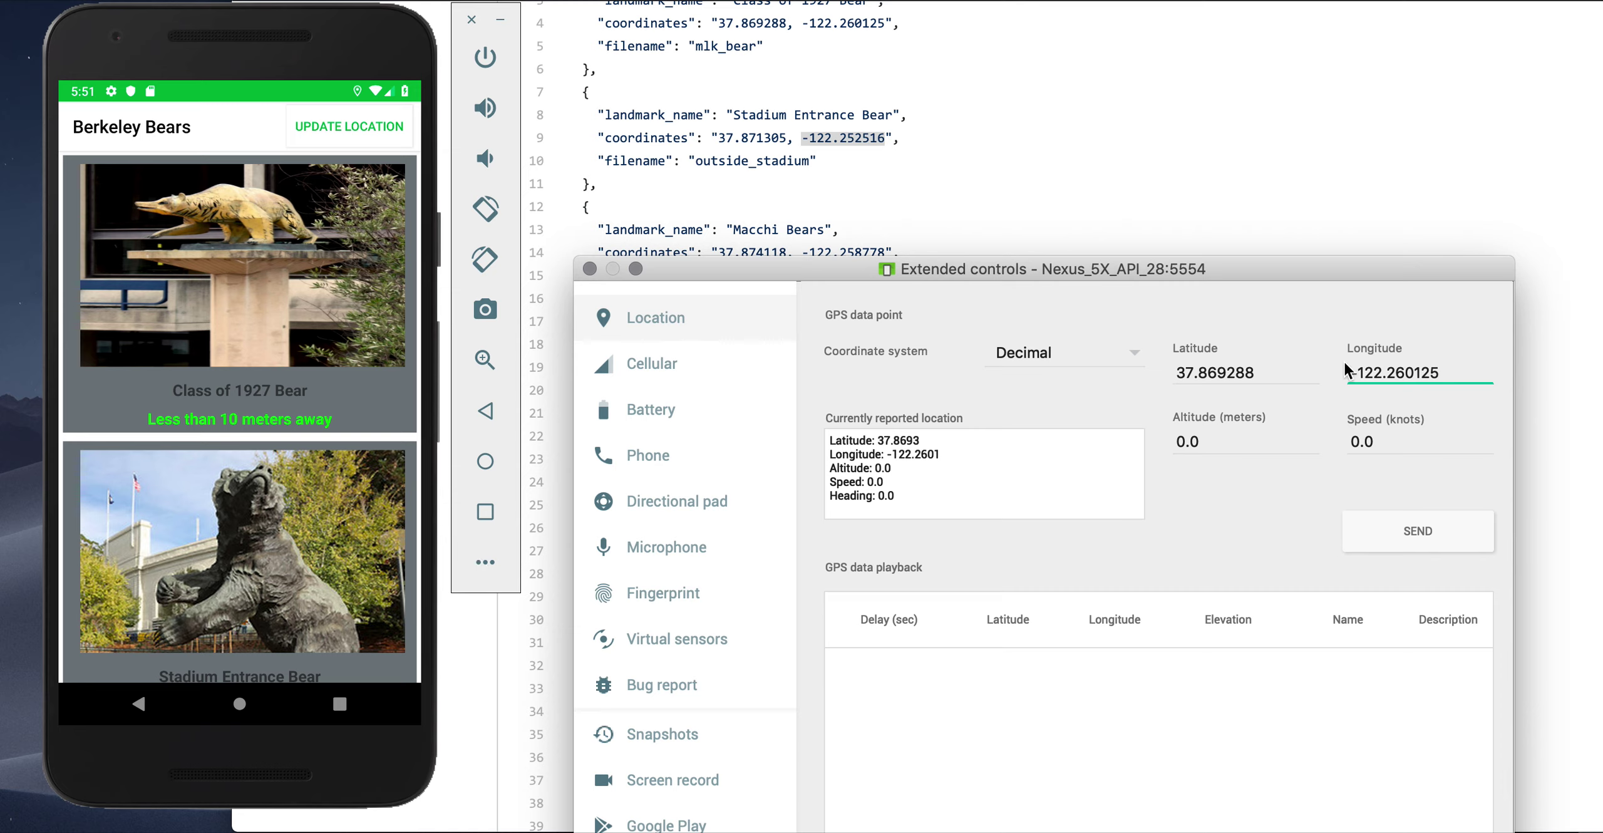
click(1263, 376)
key(BackSpace)
key(BackSpace)
key(BackSpace)
key(BackSpace)
key(BackSpace)
key(BackSpace)
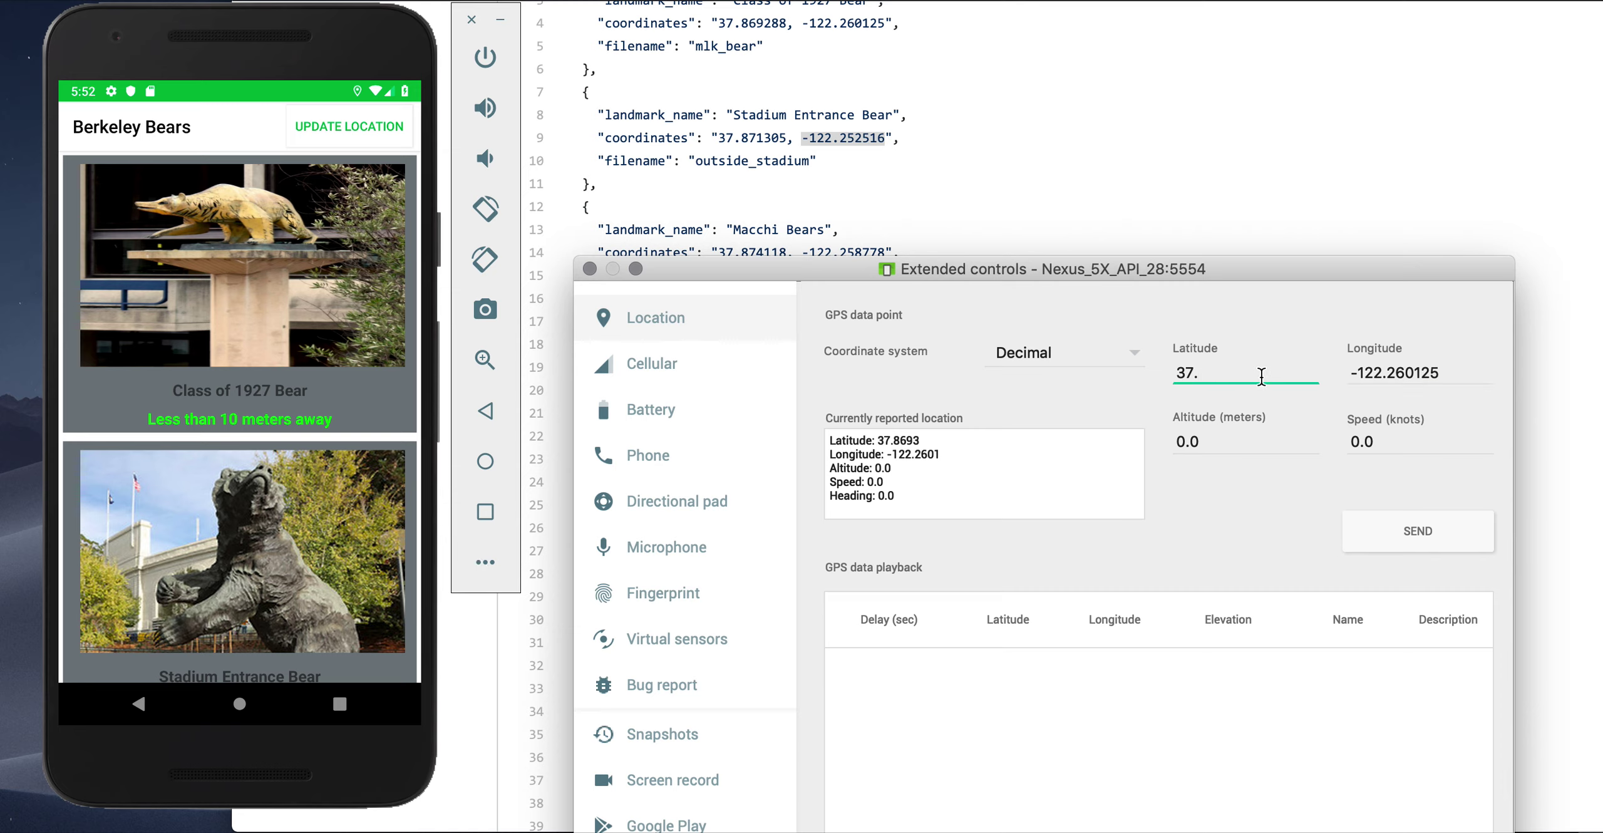
text(8713)
text(05)
click(1442, 370)
key(BackSpace)
key(BackSpace)
key(BackSpace)
key(BackSpace)
key(BackSpace)
key(BackSpace)
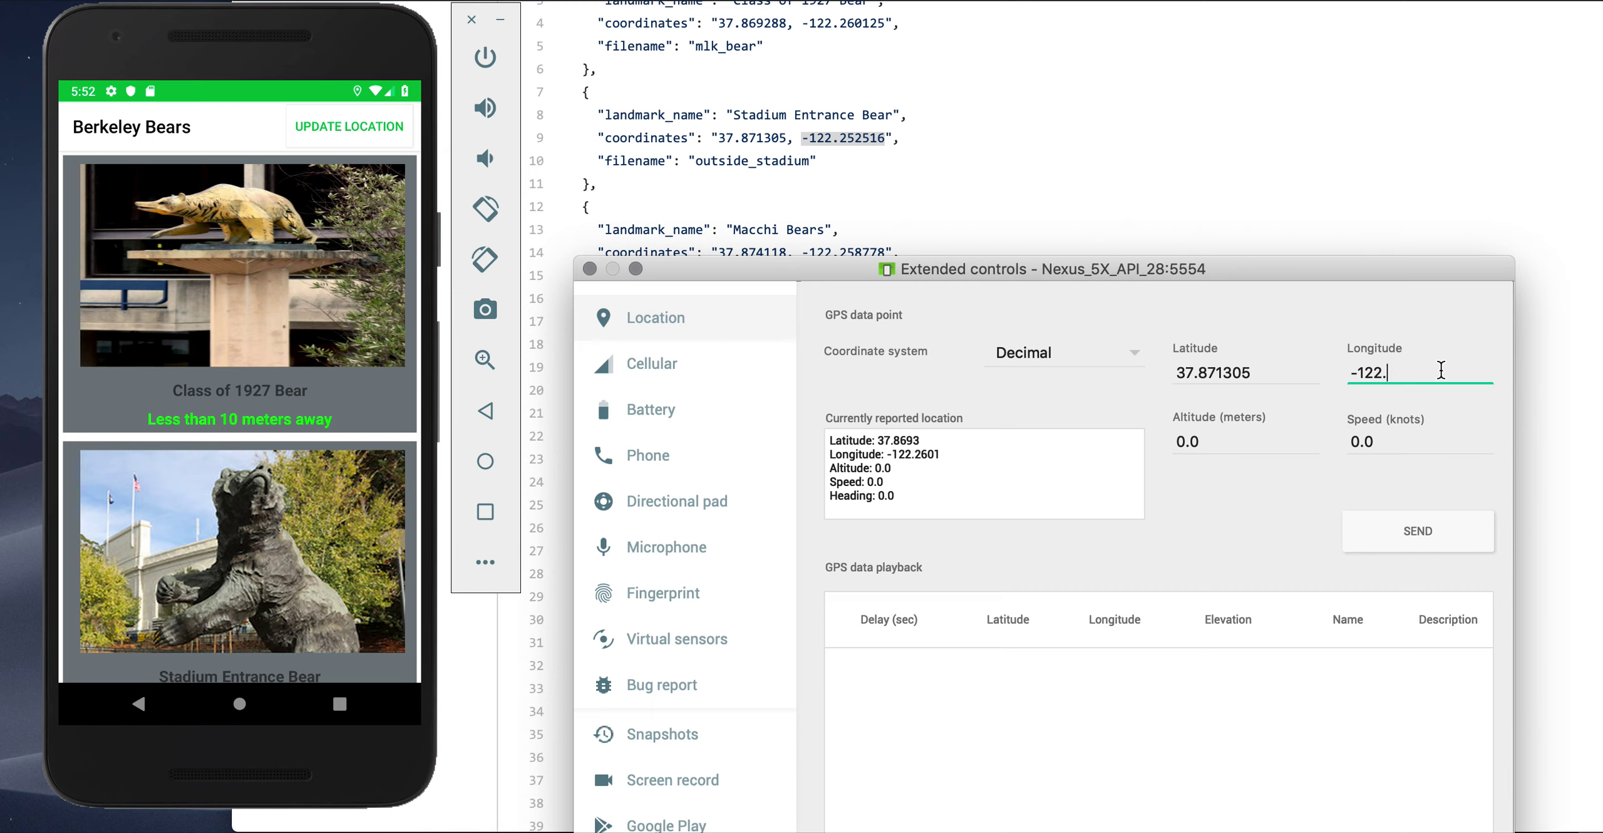
text(2525)
text(16)
click(1429, 524)
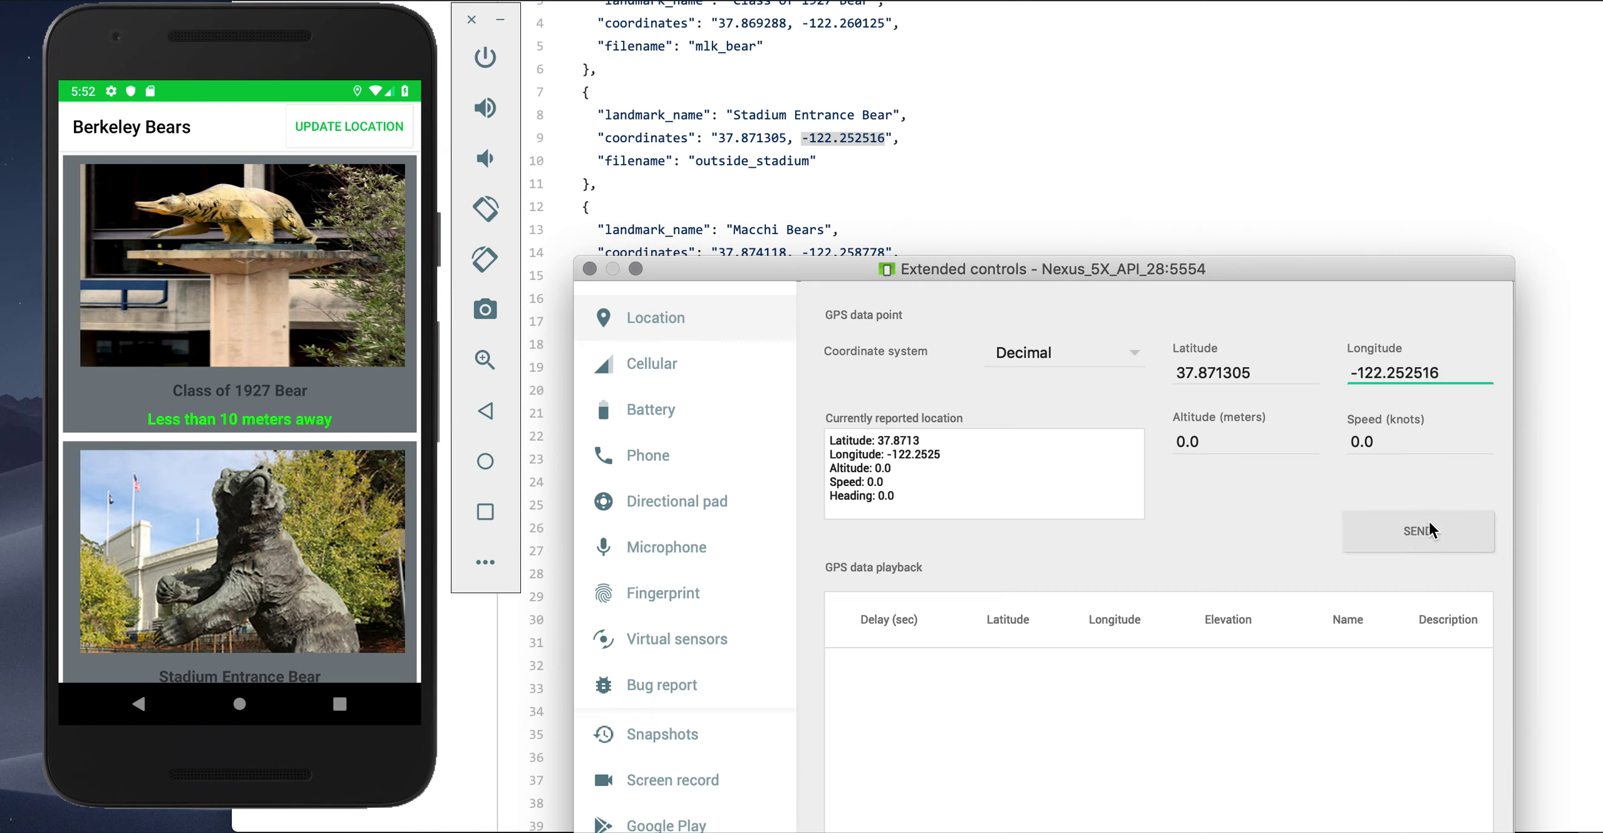
click(590, 270)
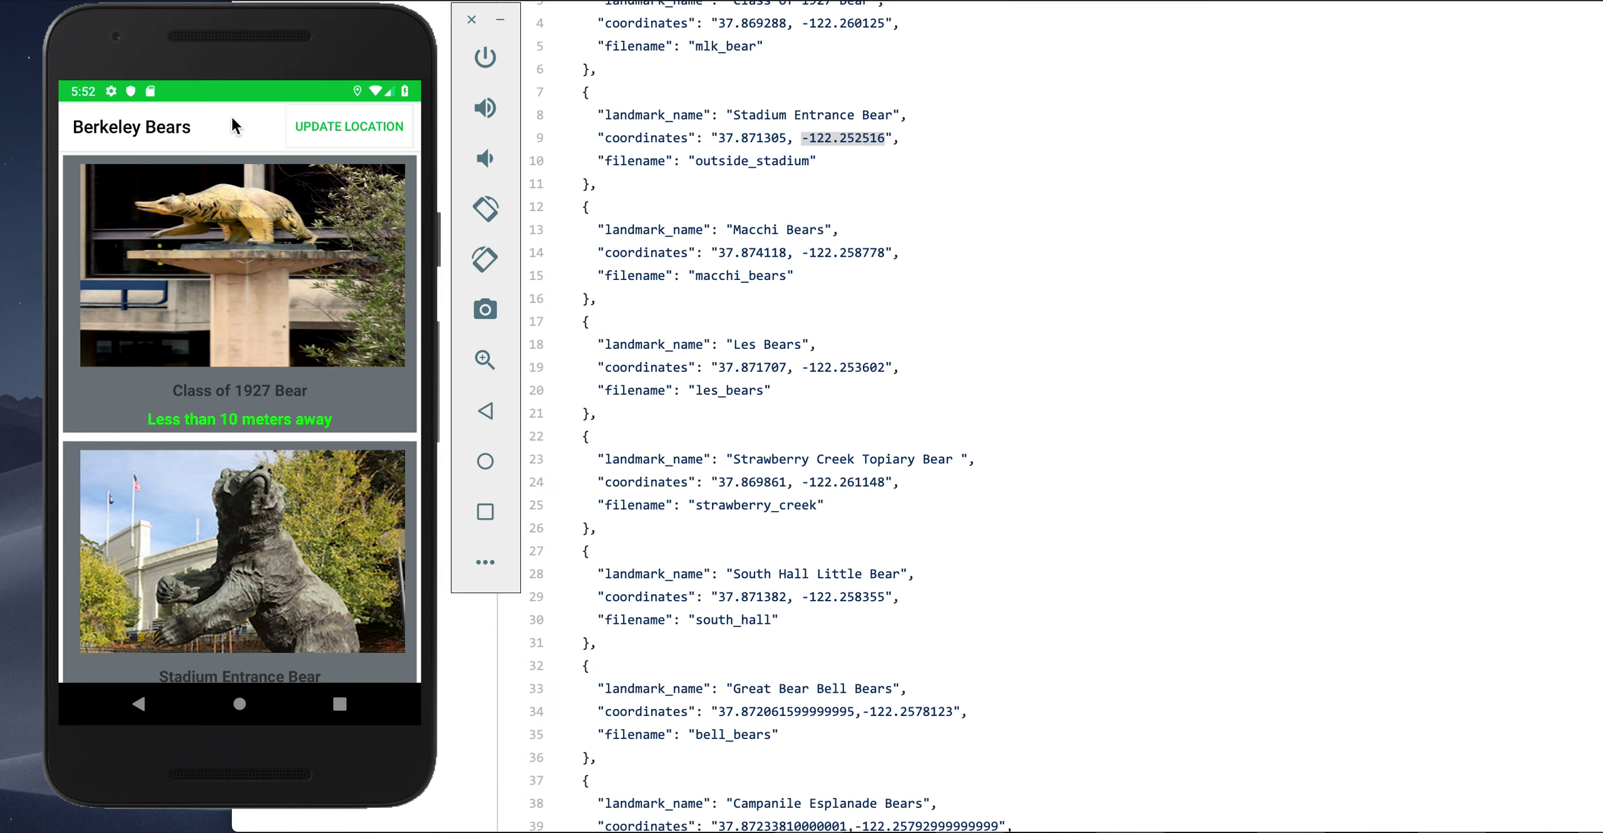
Recalculate distances so Stadium Entrance Bear shows under 10 m, then open its posts
click(347, 129)
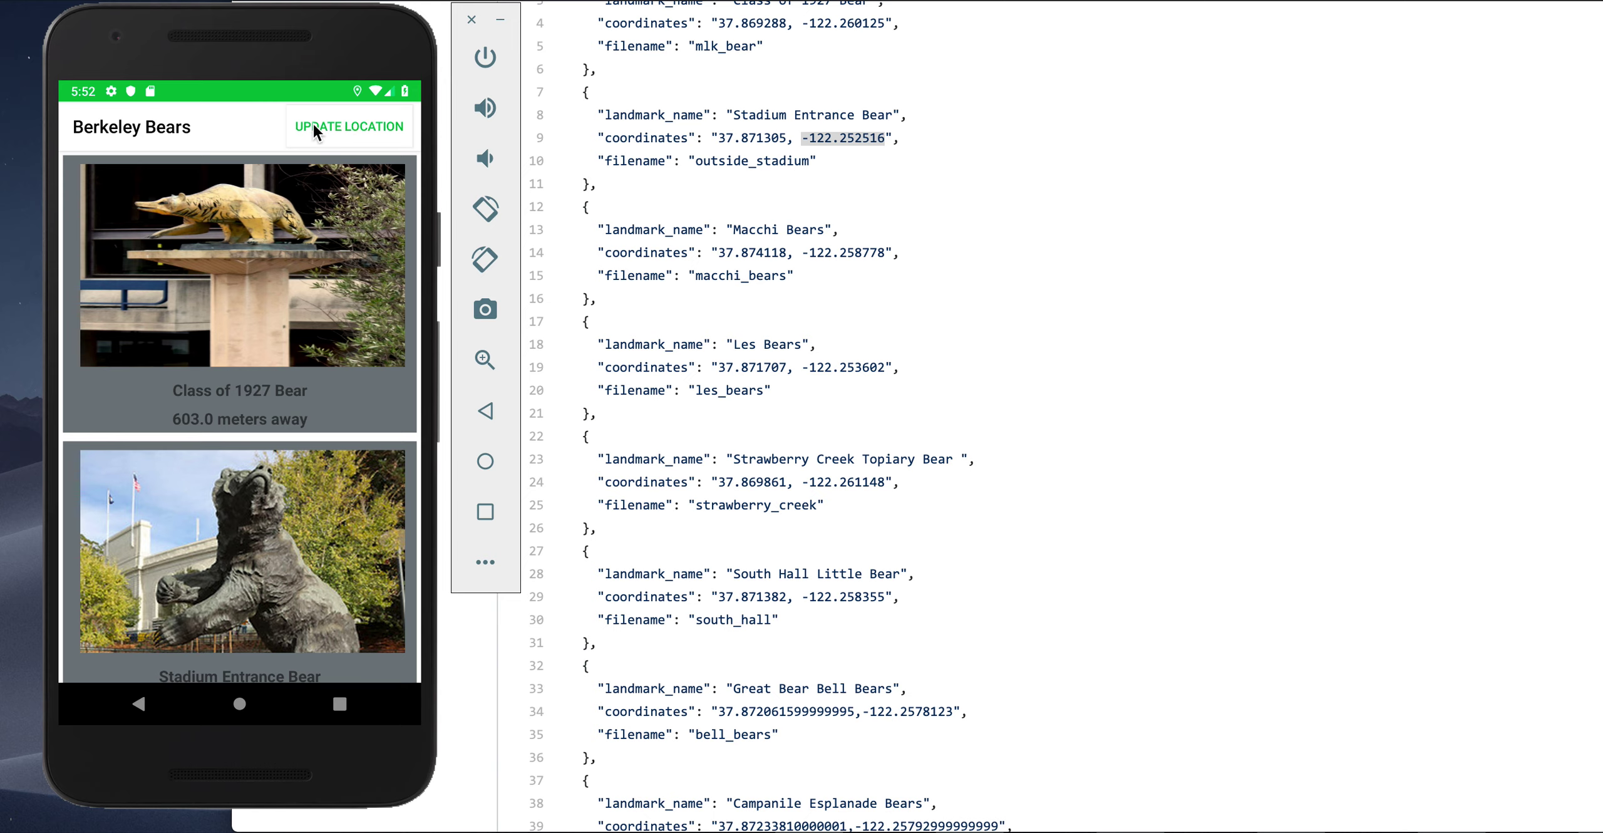
scroll(258, 504, down, 1)
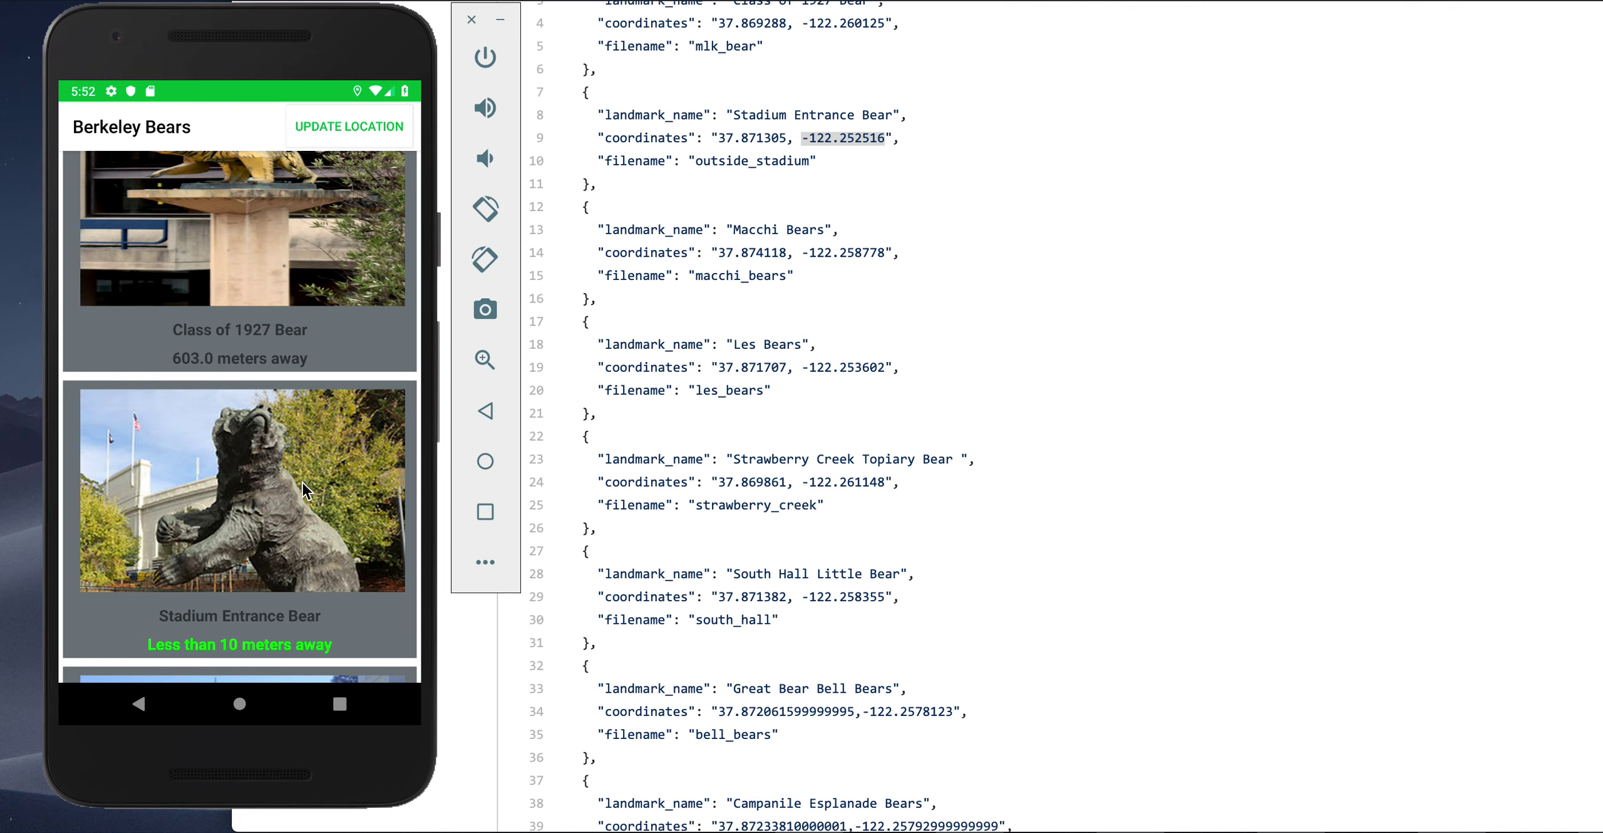
click(268, 501)
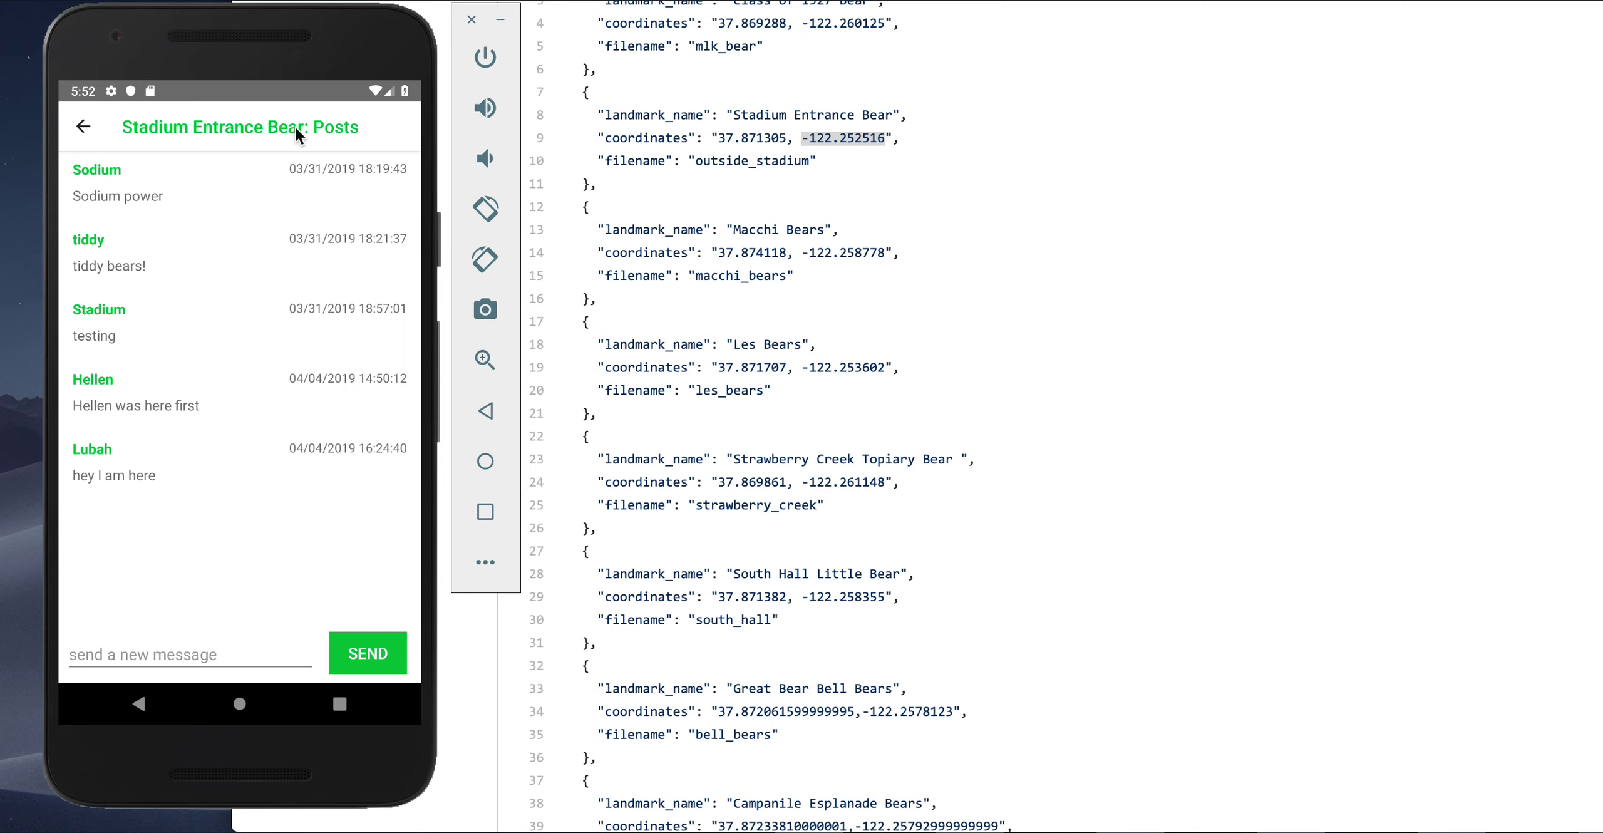
Send Jack's 'posting' message so it appears at the bottom of the Stadium Entrance Bear posts
click(199, 651)
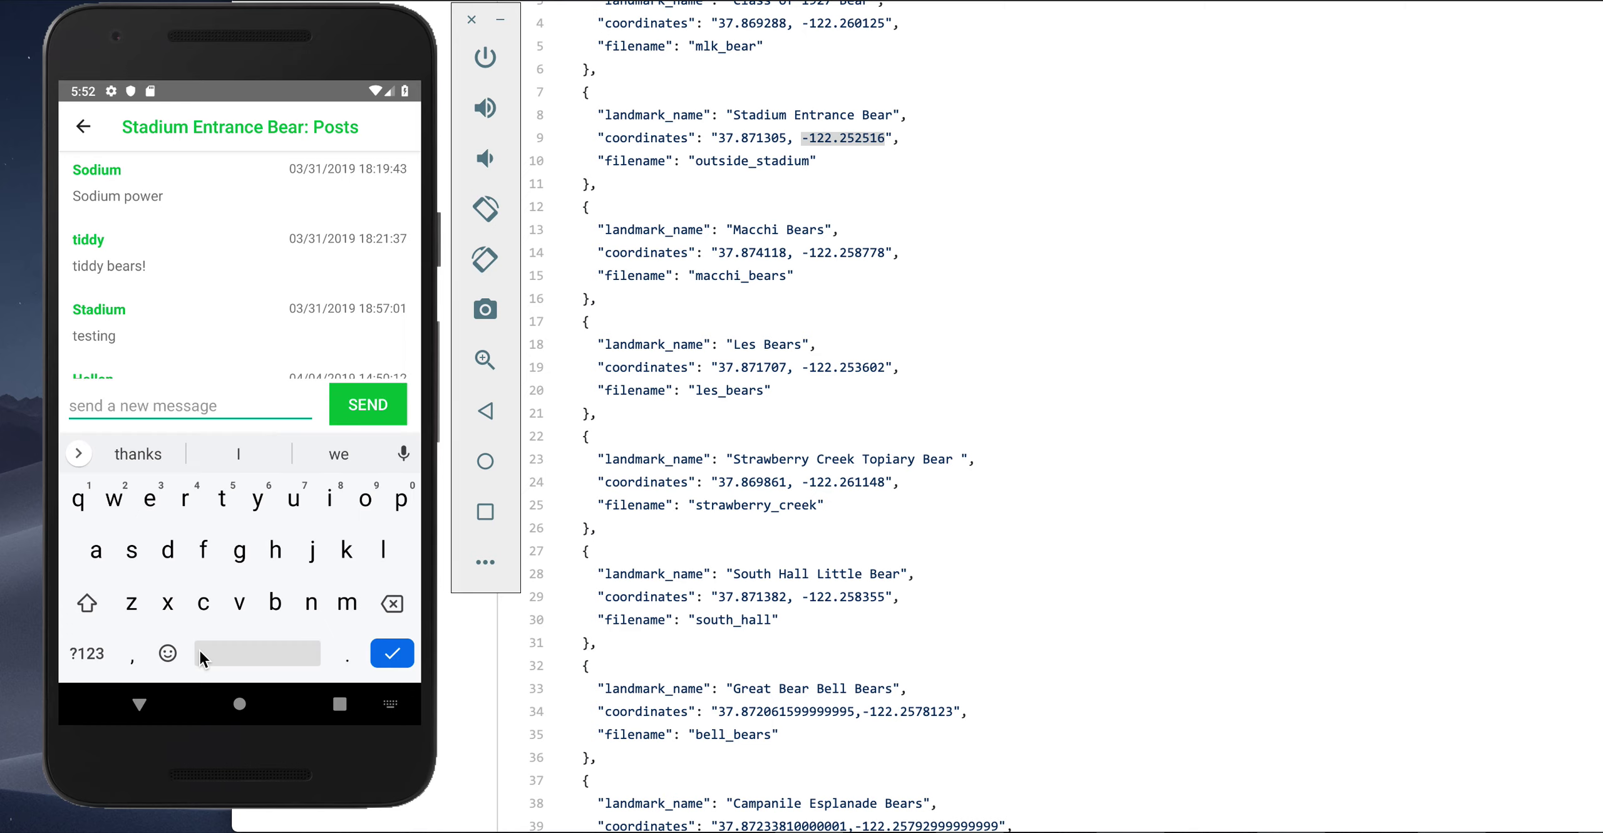
text(posting)
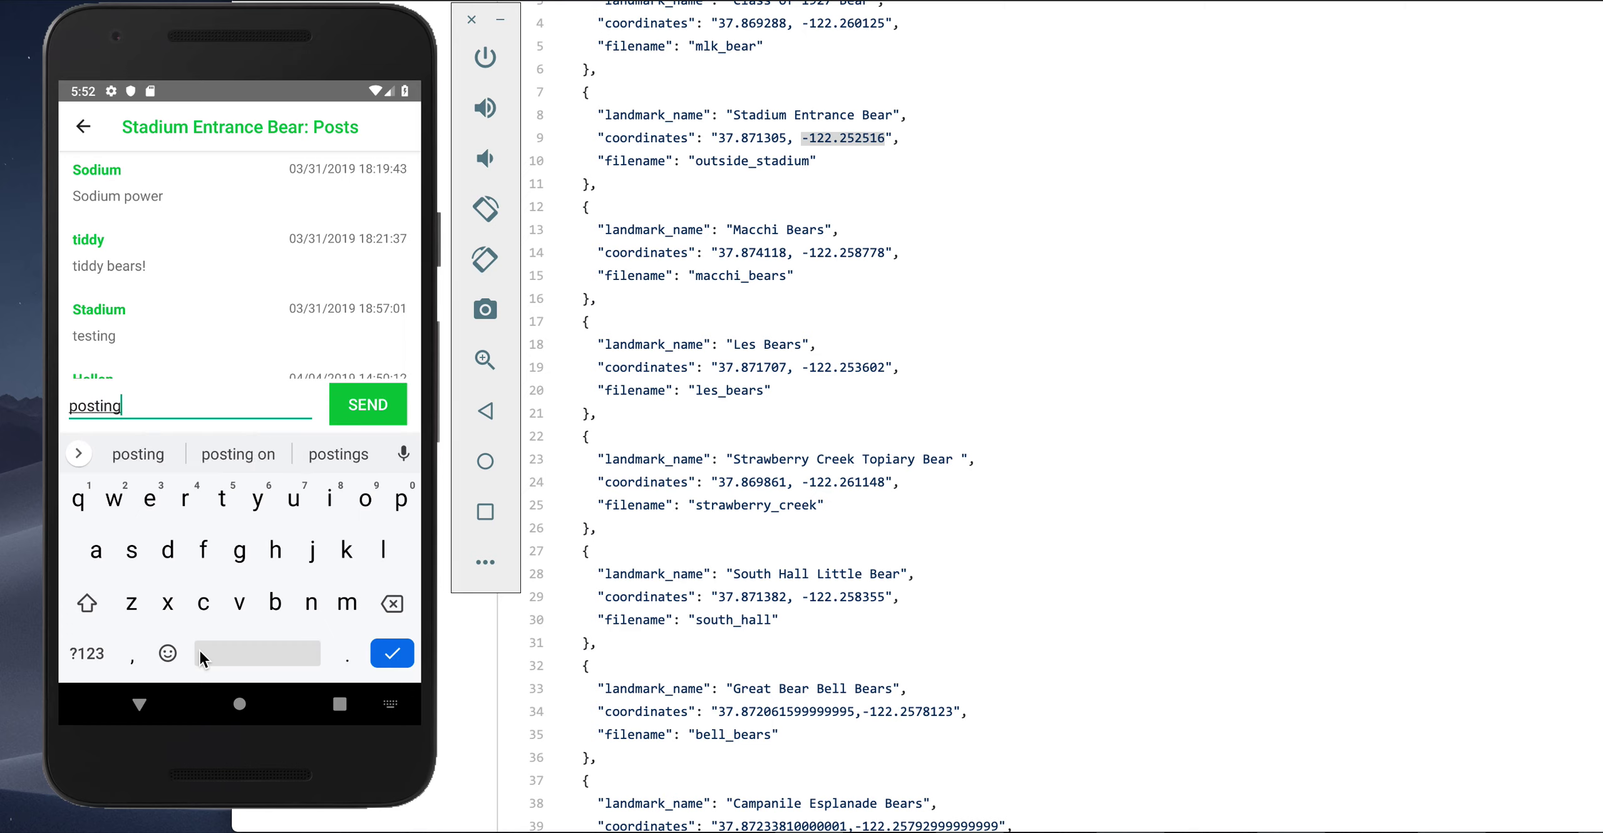
click(361, 403)
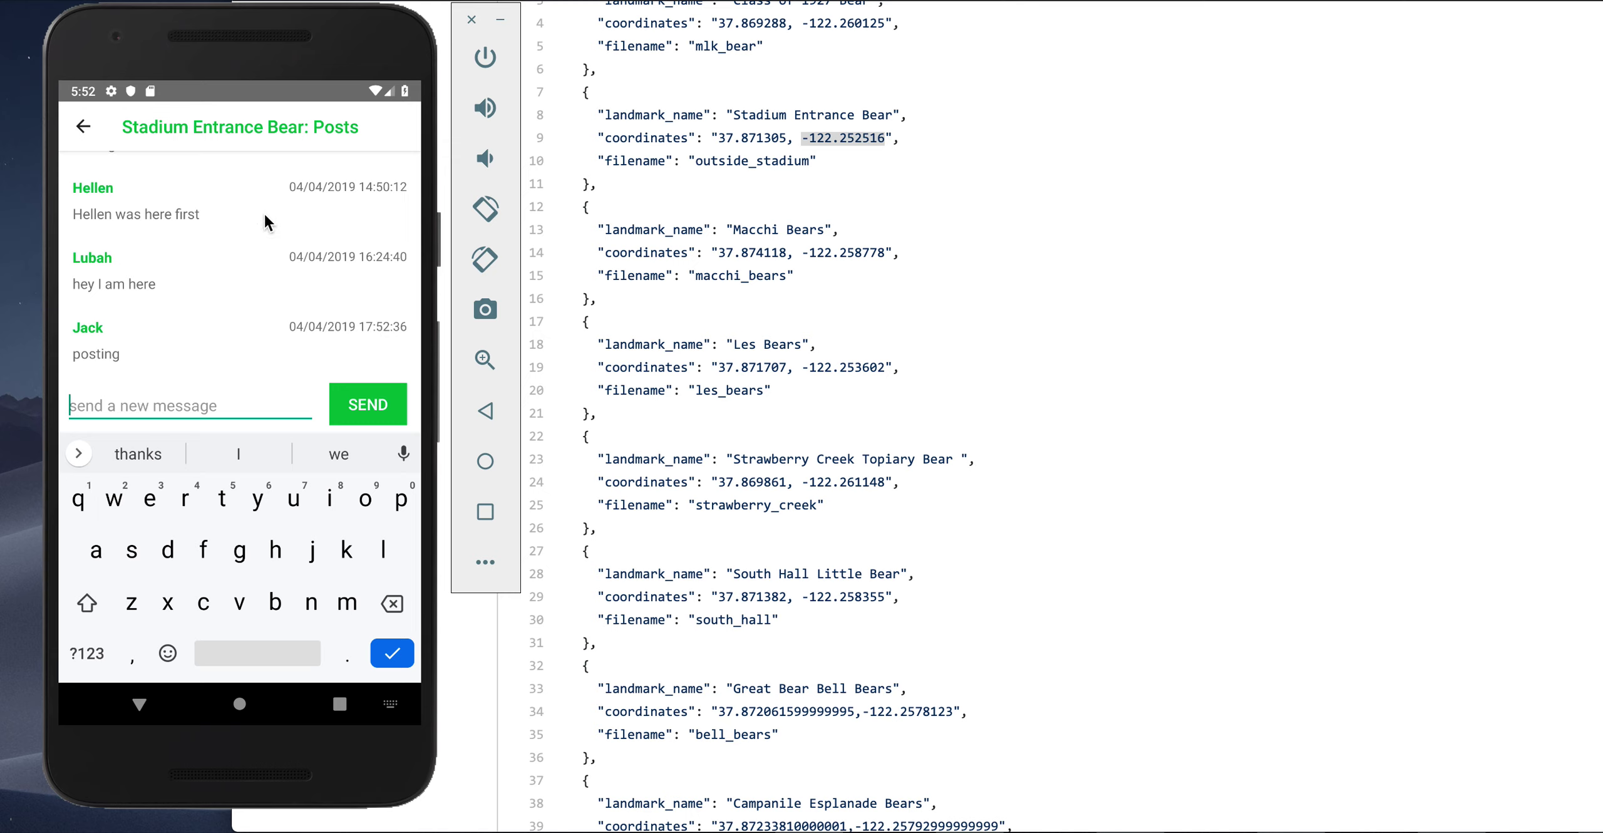
scroll(812, 376, down, 2)
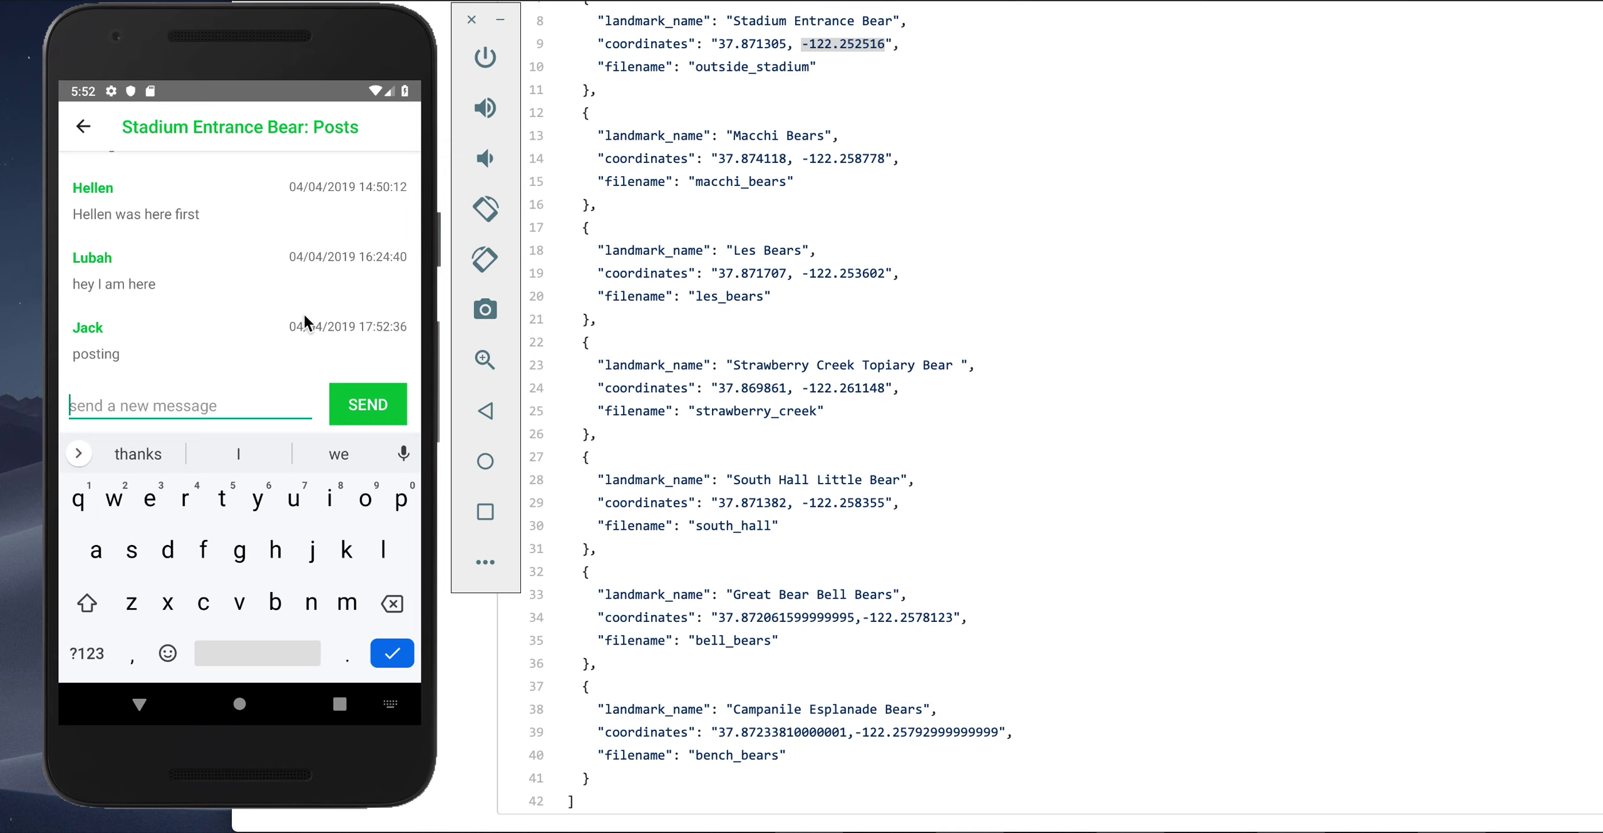
scroll(771, 461, down, 3)
scroll(772, 462, up, 5)
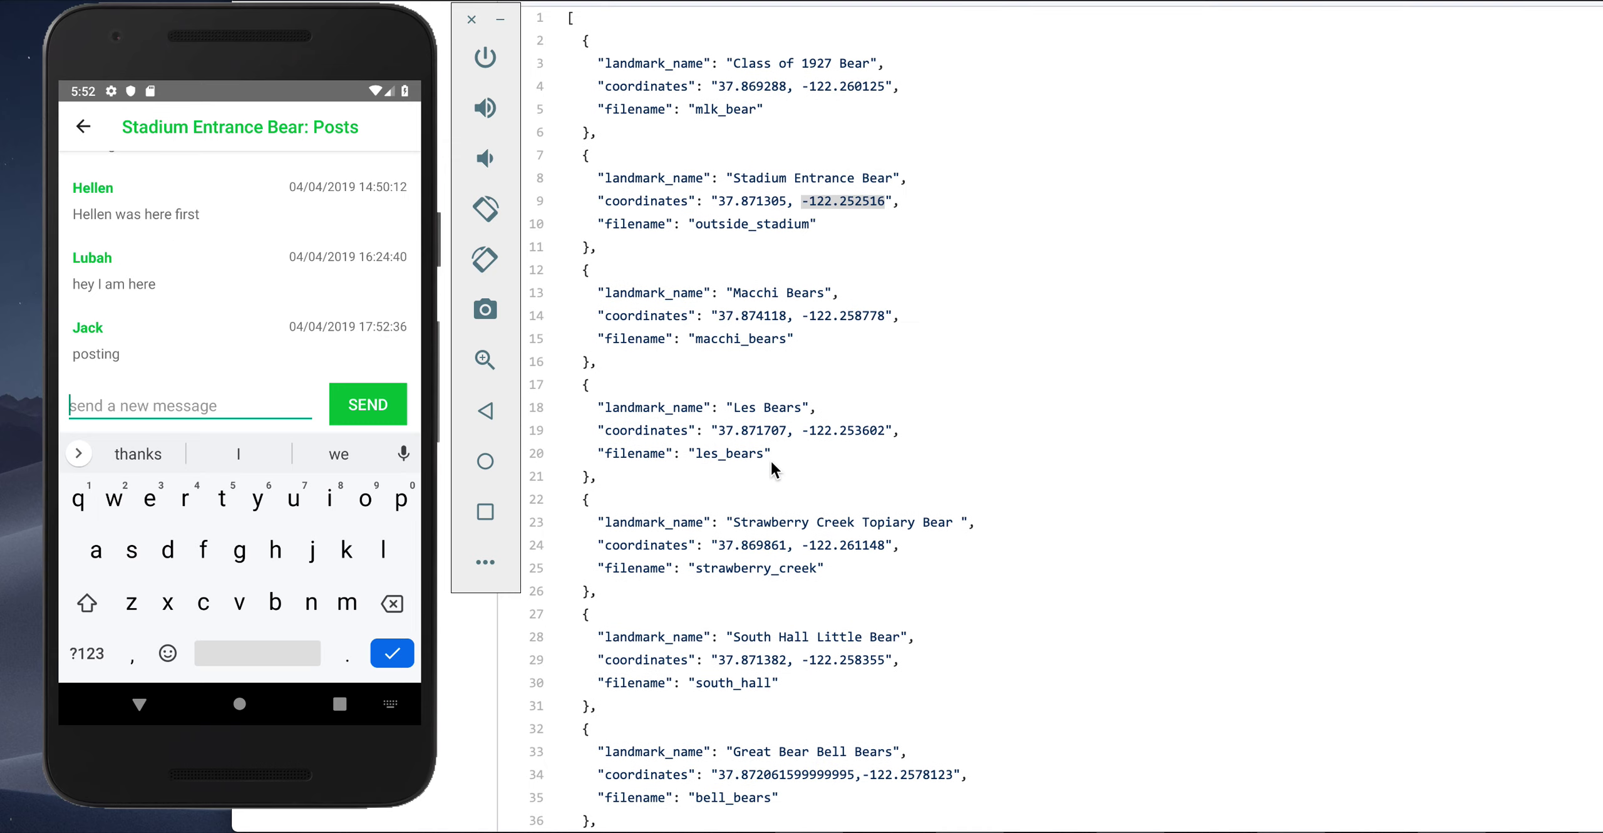
scroll(736, 173, up, 1)
click(736, 173)
key(super+Tab)
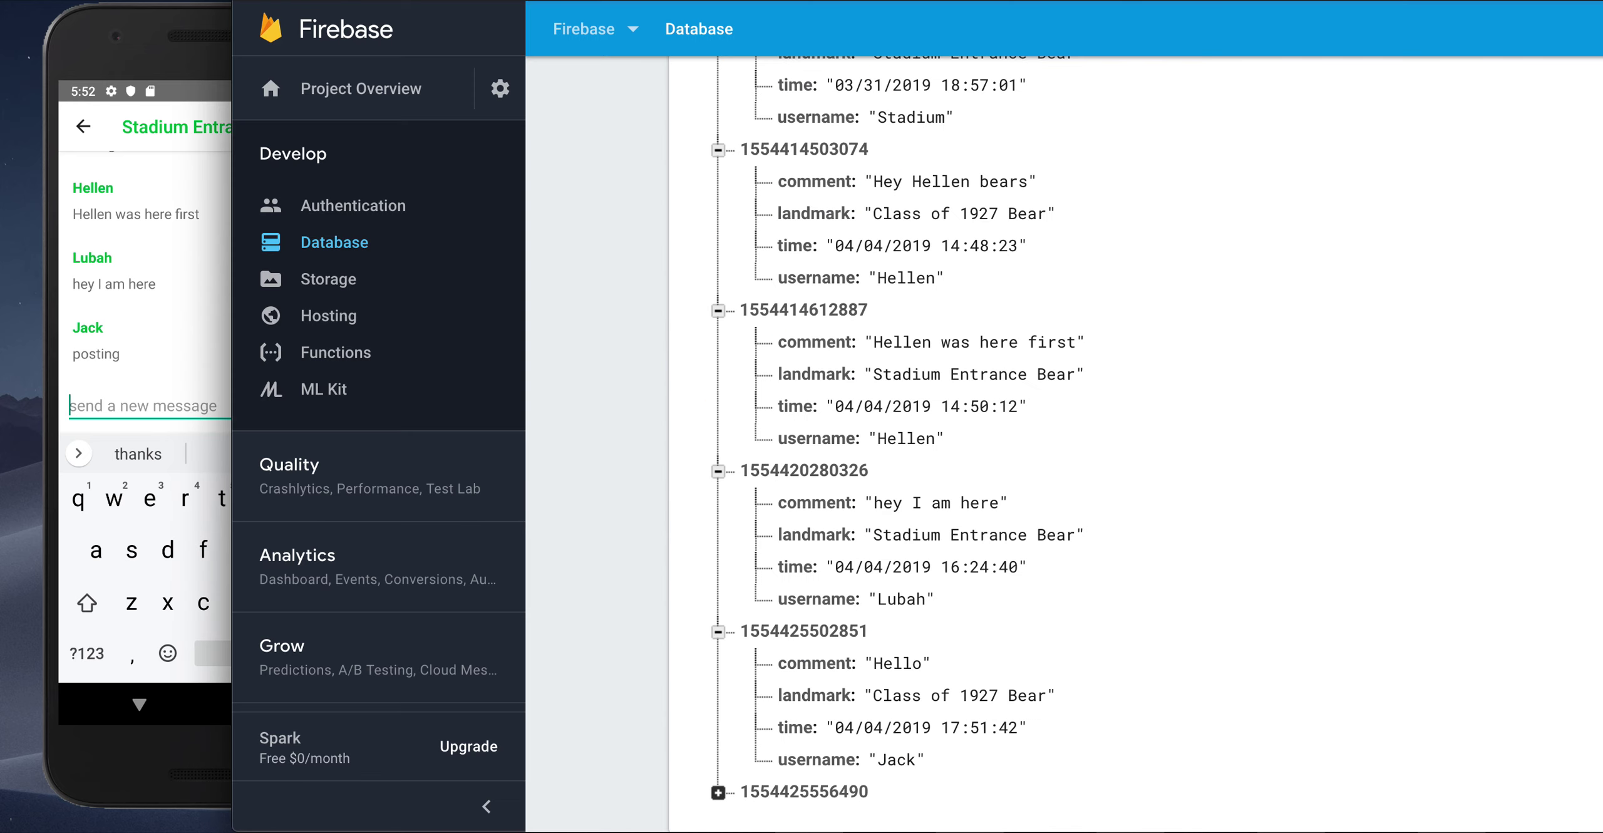
scroll(801, 502, down, 1)
click(717, 758)
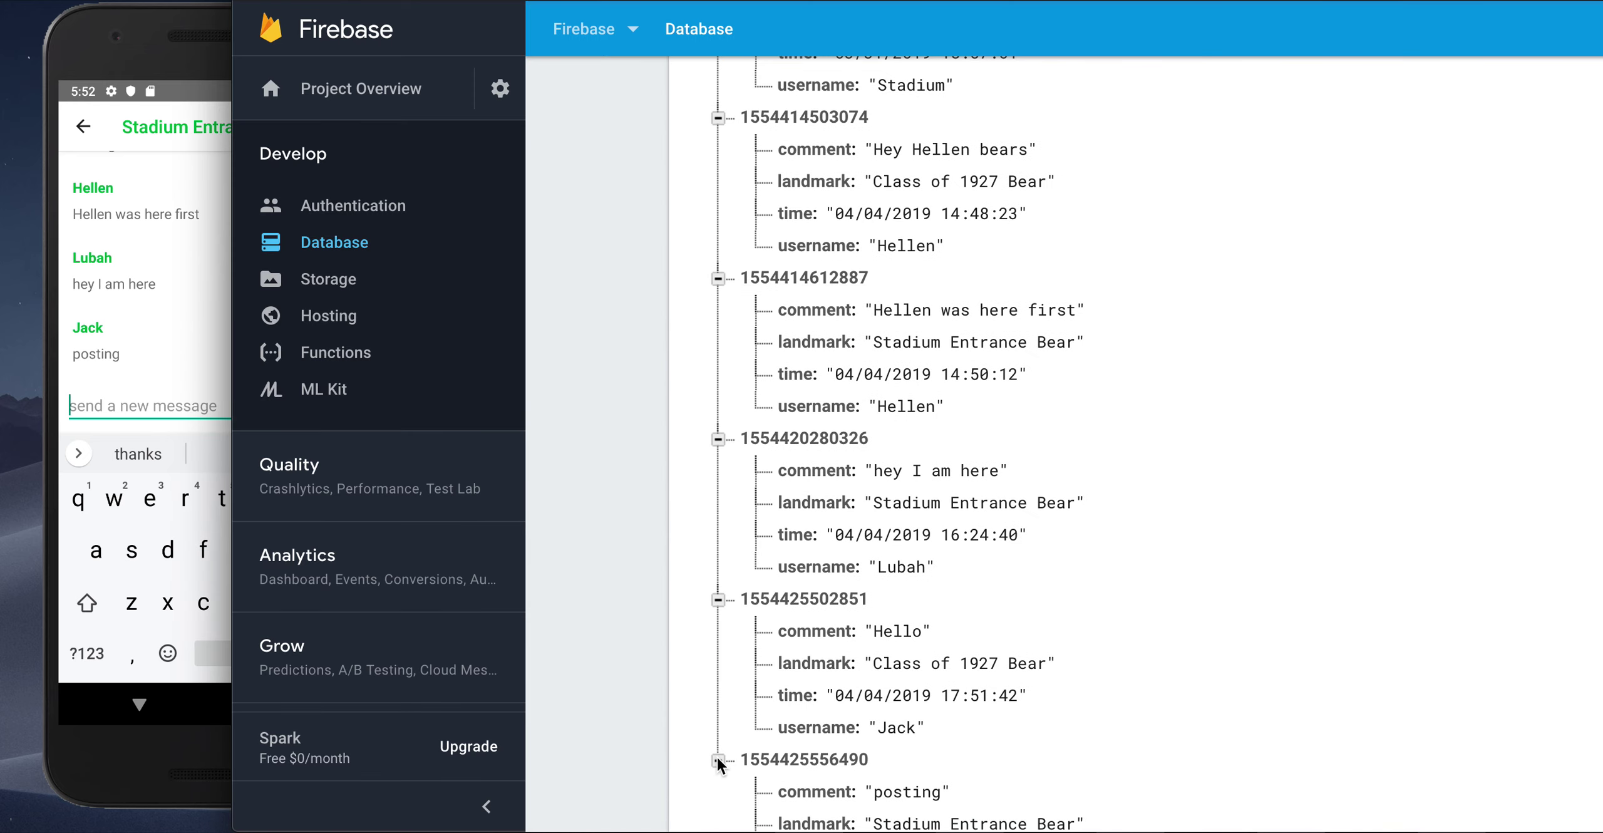
scroll(916, 679, down, 2)
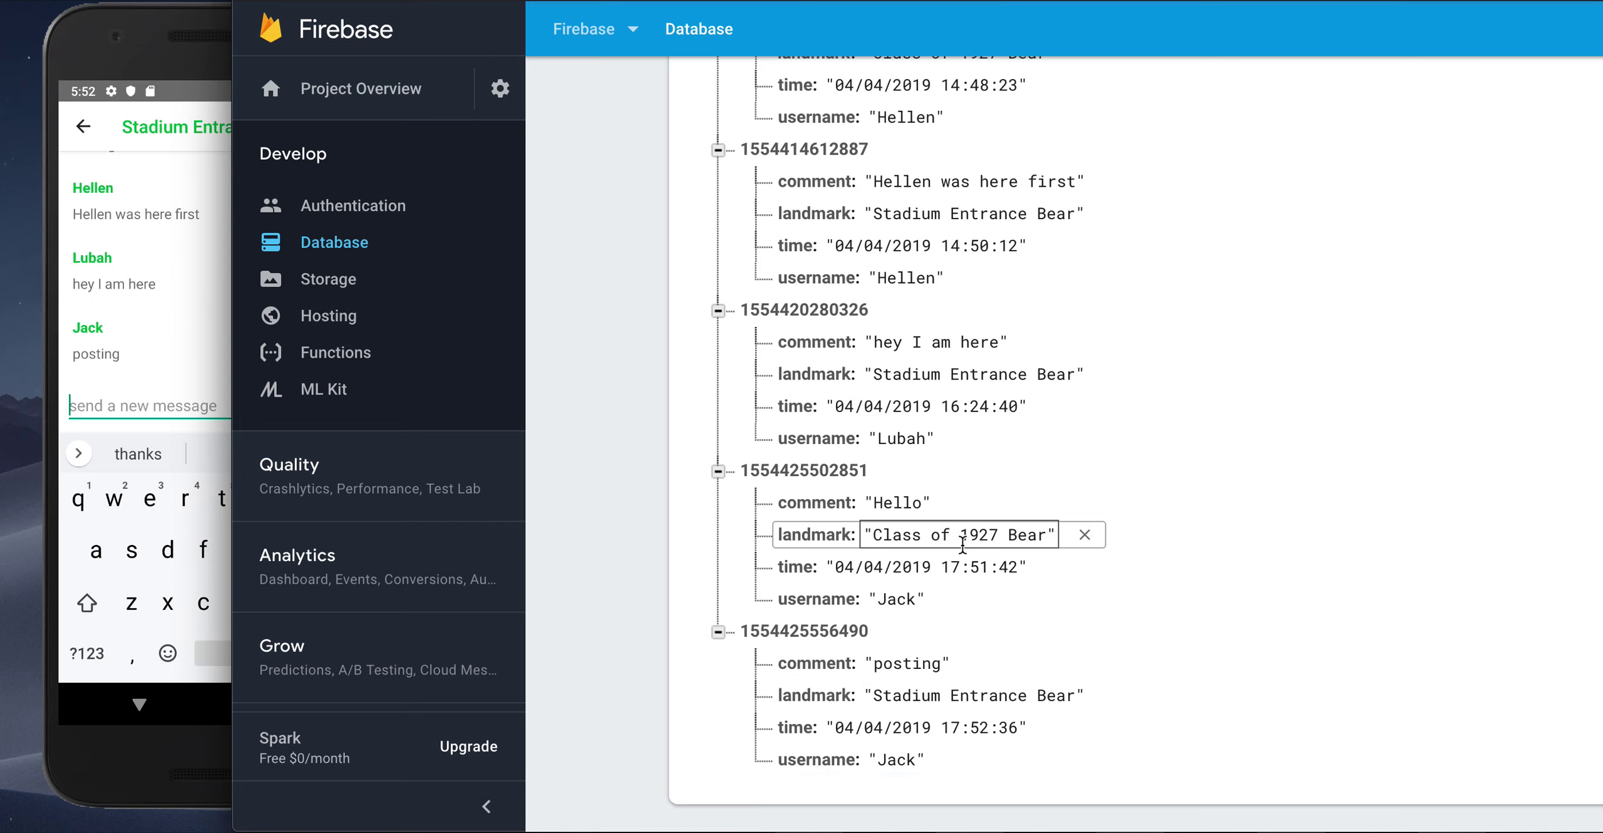
click(206, 337)
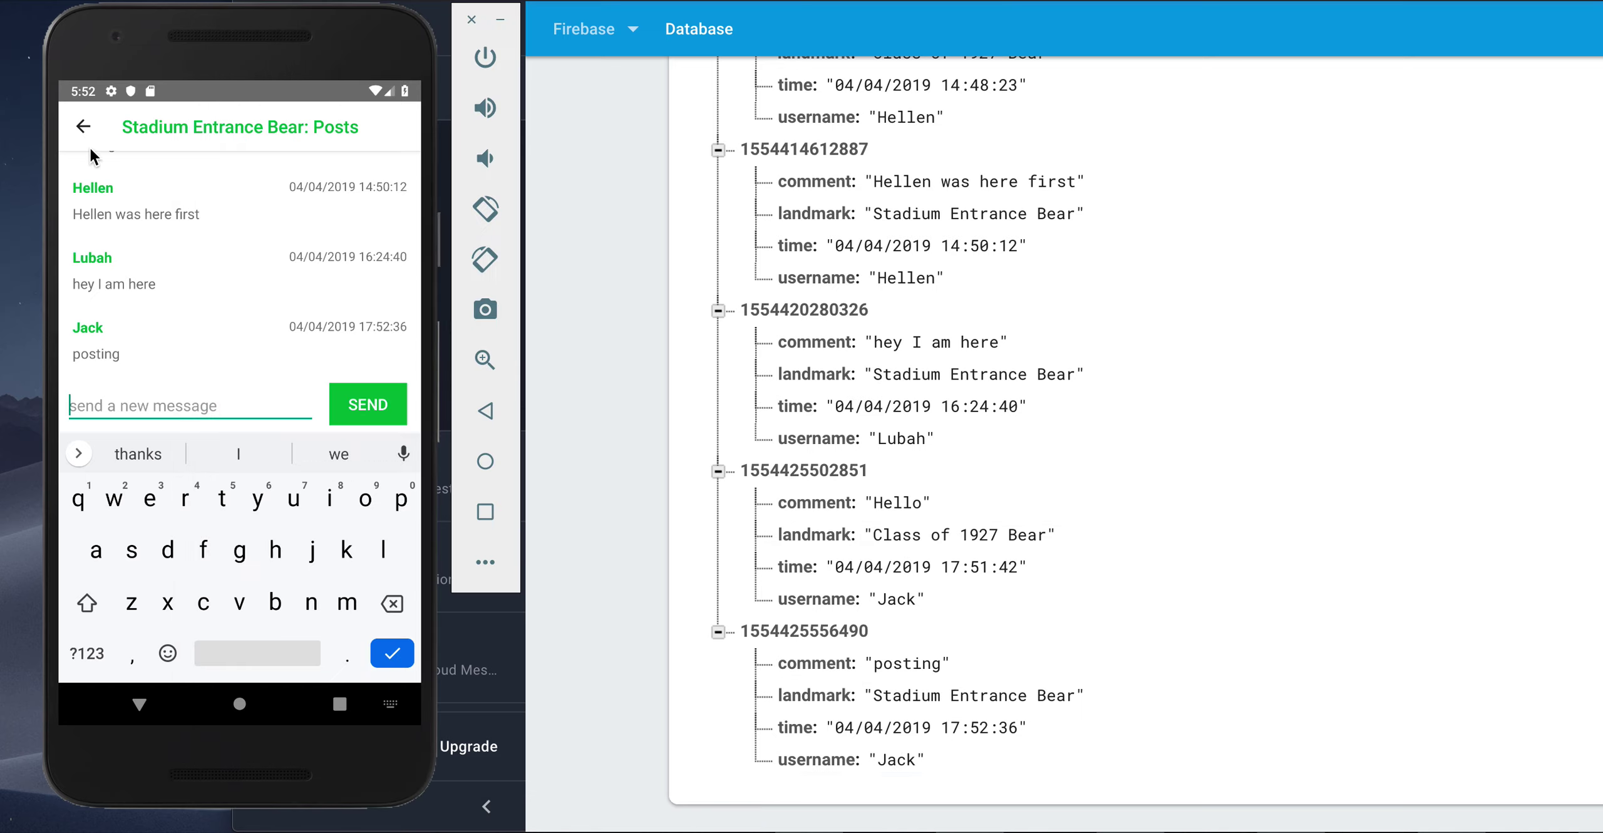
click(84, 128)
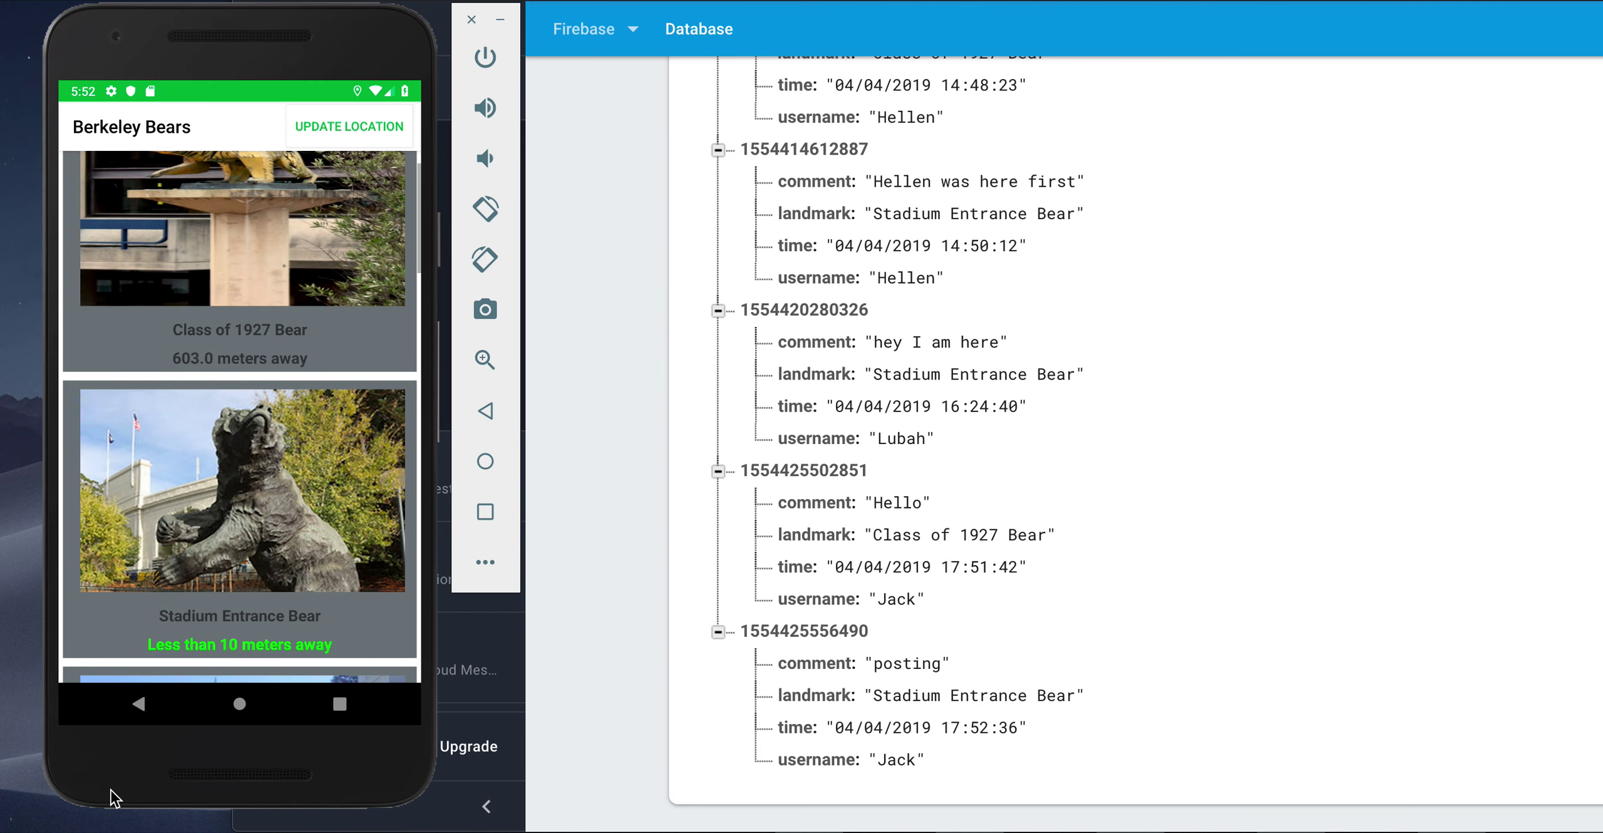